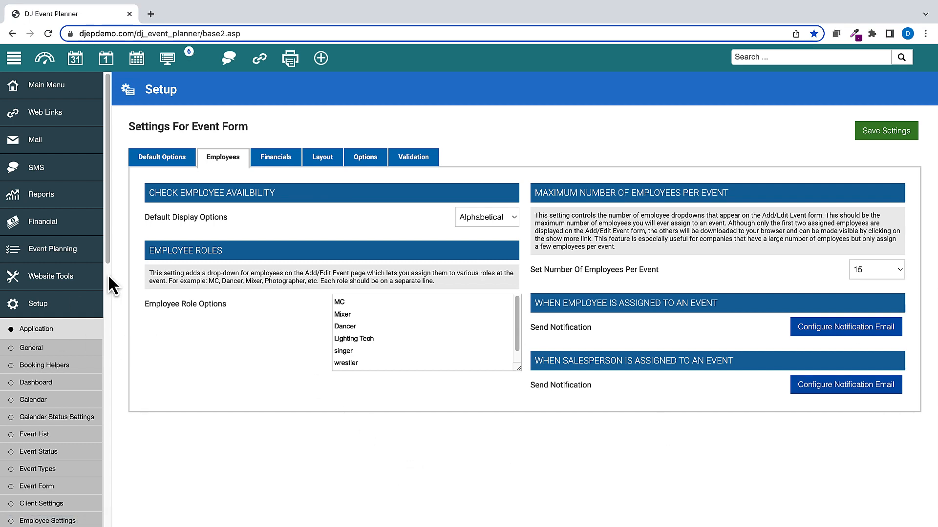
- Open the 6/17/2022 Request For Information message from the inbox and view the salespeople available for assigning the lead
{"action": "left_click", "coordinate": [199, 65]}
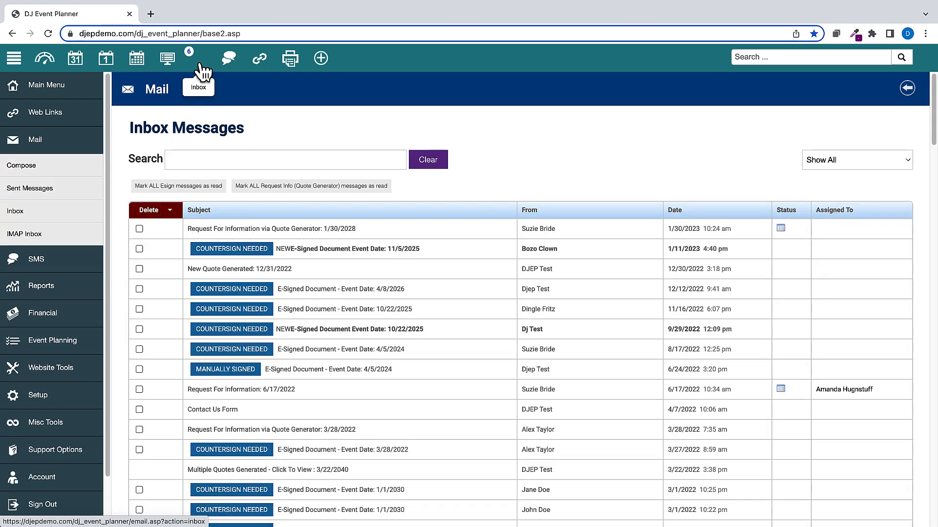
{"action": "left_click", "coordinate": [228, 396]}
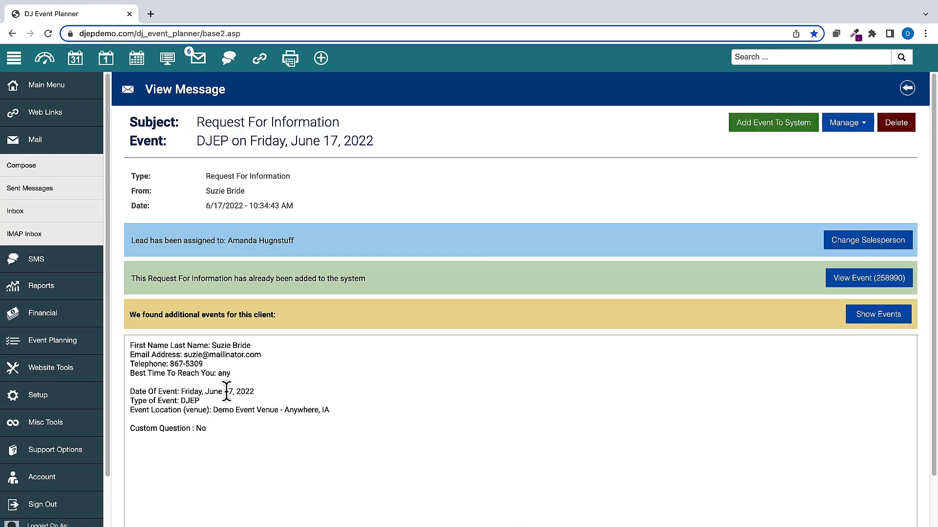
{"action": "left_click", "coordinate": [865, 127]}
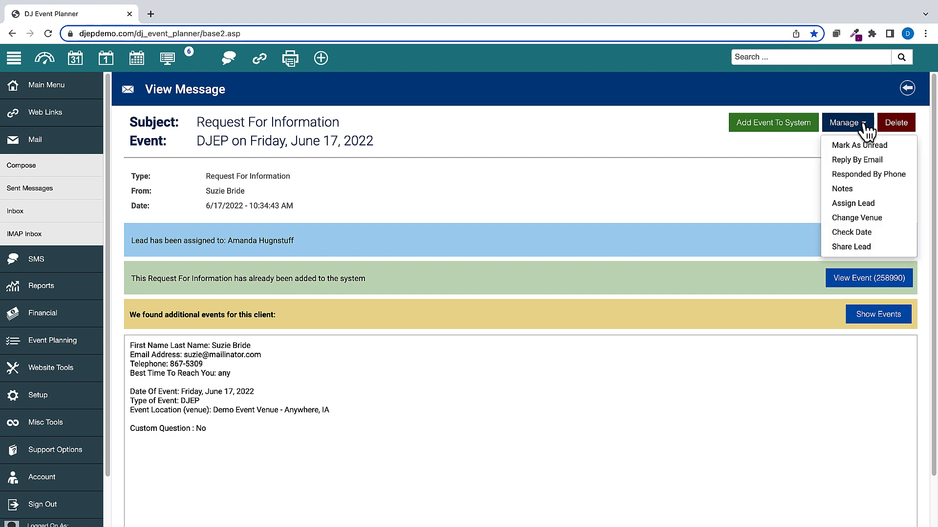
{"action": "left_click", "coordinate": [862, 205]}
{"action": "left_click", "coordinate": [824, 203]}
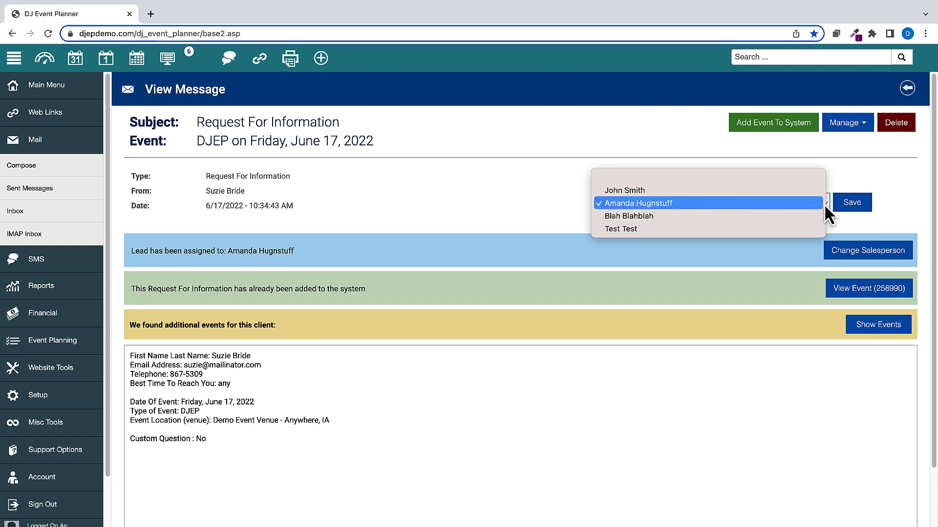
{"action": "left_click", "coordinate": [34, 145]}
- Open the full record of the fifth client in the client list and bring up Mass Edit Events for that client
{"action": "left_click", "coordinate": [40, 89]}
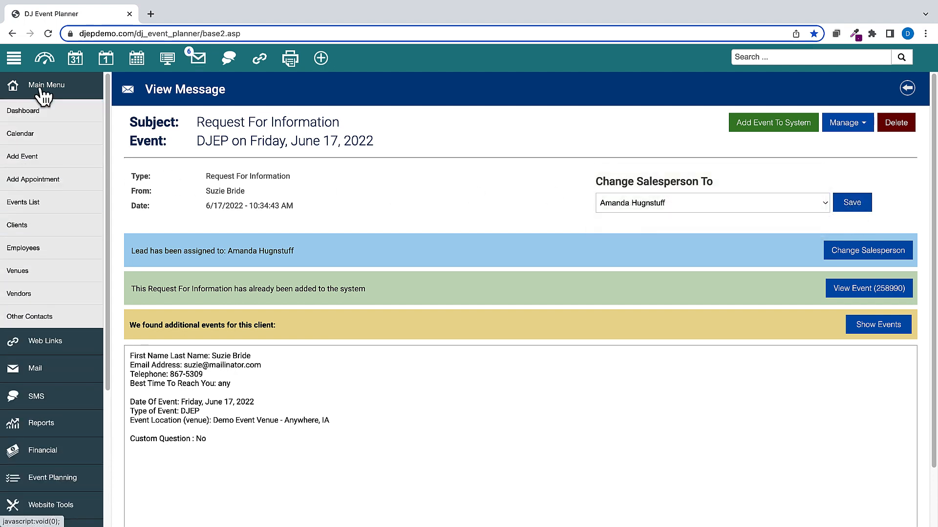
{"action": "left_click", "coordinate": [25, 227]}
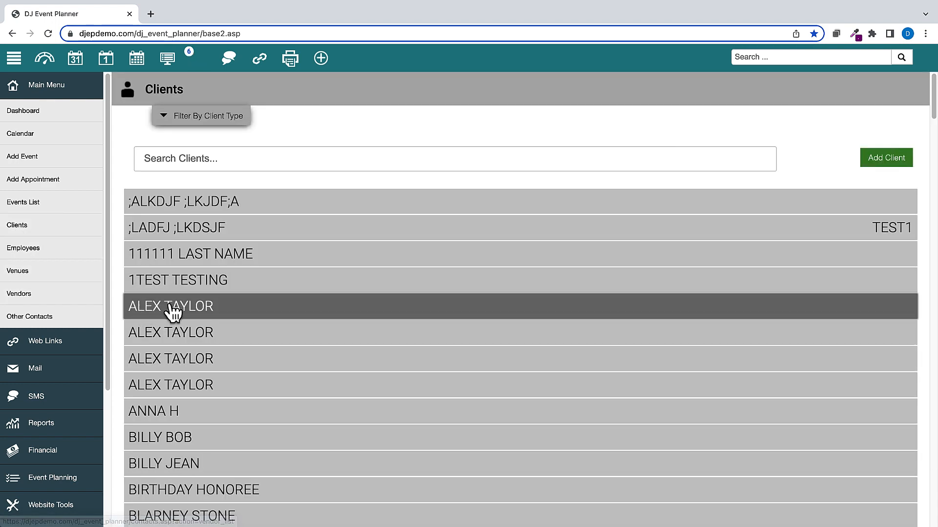
{"action": "left_click", "coordinate": [177, 309]}
{"action": "left_click", "coordinate": [897, 341]}
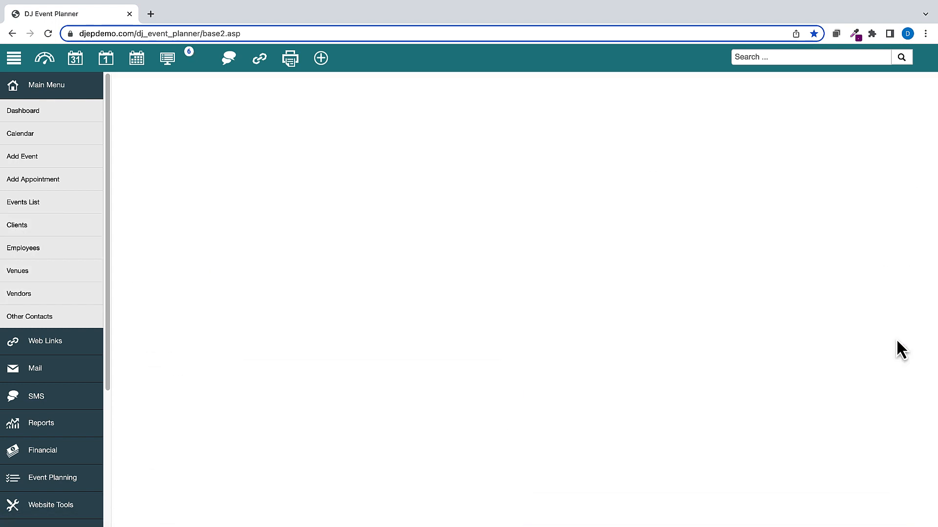
{"action": "scroll", "coordinate": [725, 332], "scroll_direction": "down", "scroll_amount": 4}
{"action": "scroll", "coordinate": [725, 331], "scroll_direction": "down", "scroll_amount": 4}
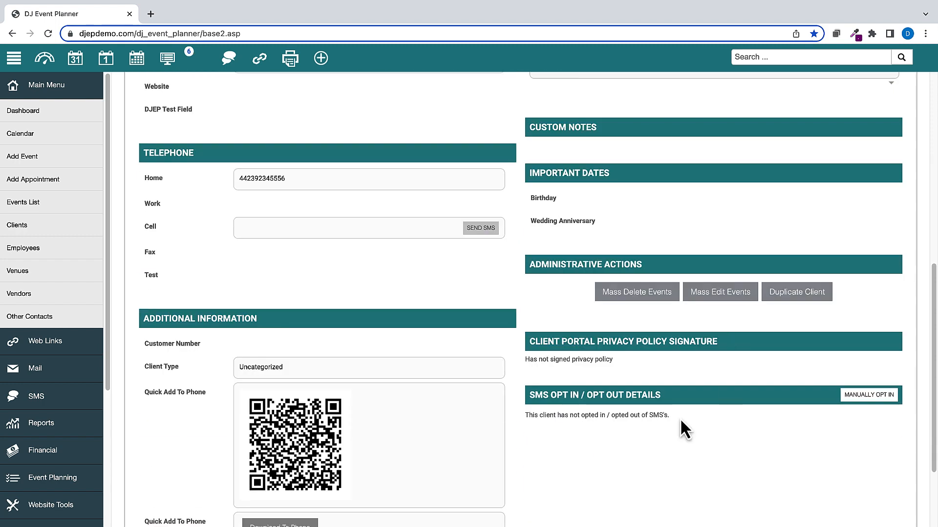
{"action": "left_click", "coordinate": [731, 295]}
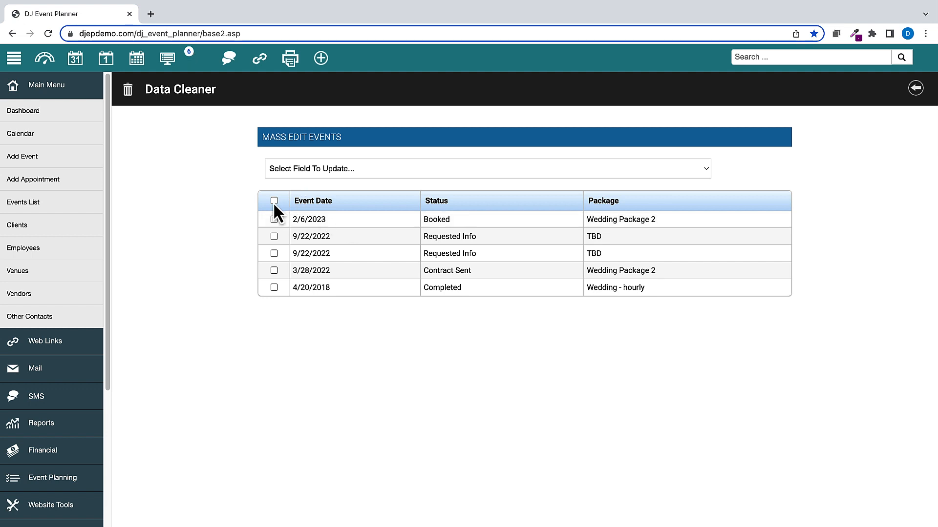
- Examine the select-all option and the list of updatable event fields in Mass Edit Events, including employees and roles, and leave the page
{"action": "left_click", "coordinate": [274, 201]}
{"action": "left_click", "coordinate": [274, 201]}
{"action": "left_click", "coordinate": [703, 170]}
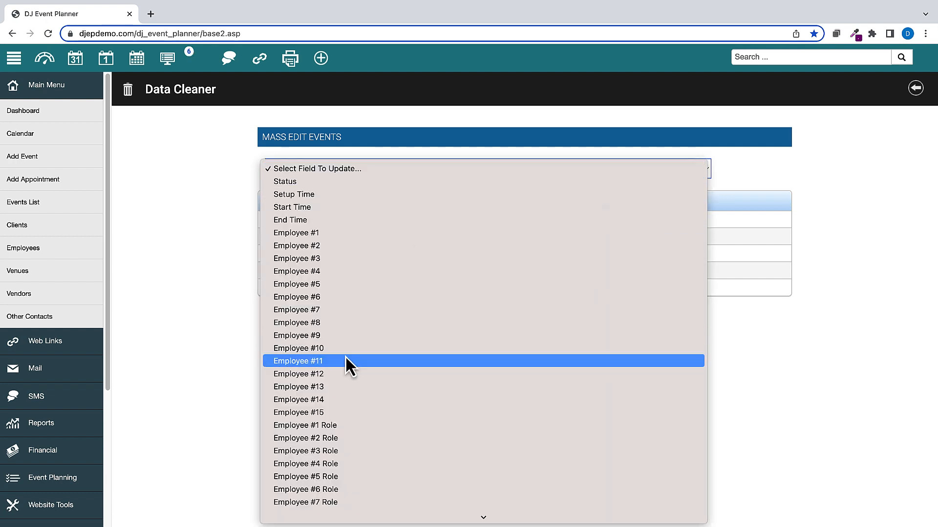
{"action": "scroll", "coordinate": [345, 357], "scroll_direction": "down", "scroll_amount": 3}
{"action": "scroll", "coordinate": [345, 356], "scroll_direction": "down", "scroll_amount": 2}
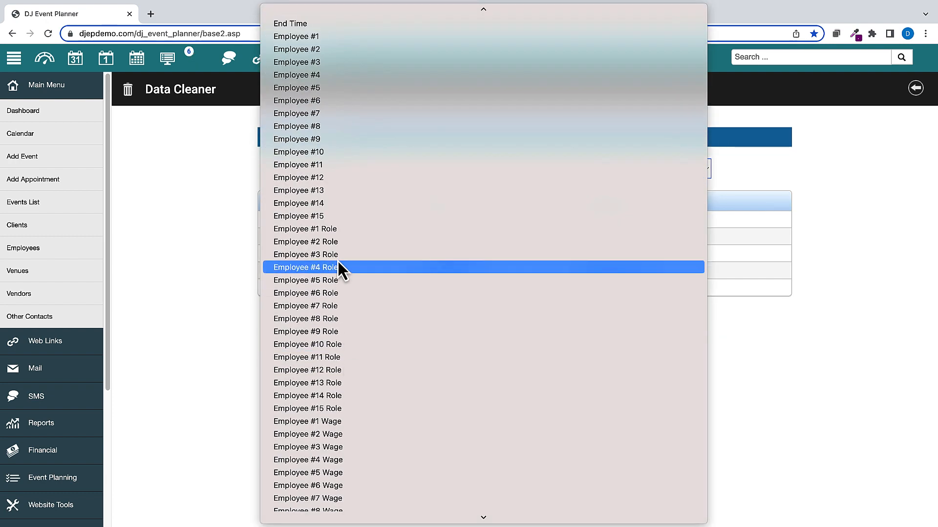
{"action": "left_click", "coordinate": [896, 186]}
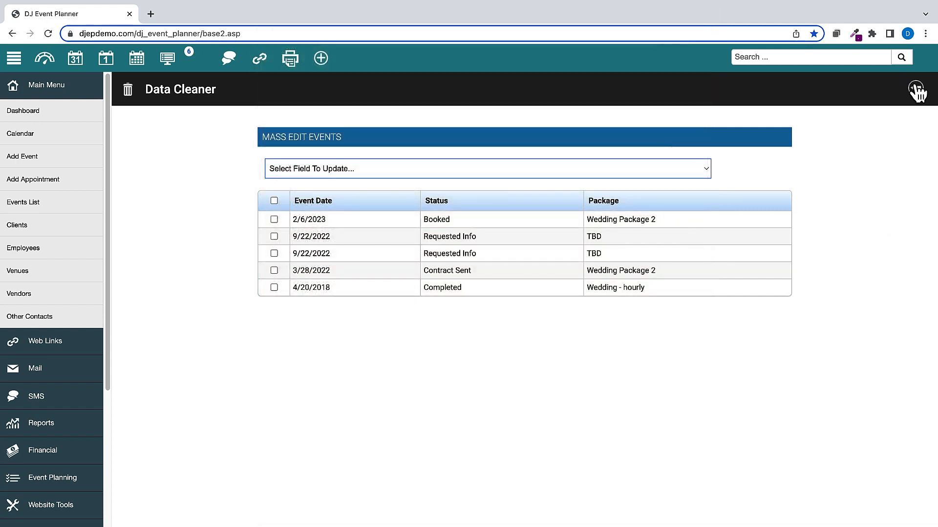
{"action": "left_click", "coordinate": [916, 88]}
- Open the Data Cleaner from the setup options and remove tabs from Event Types
{"action": "left_click", "coordinate": [46, 86]}
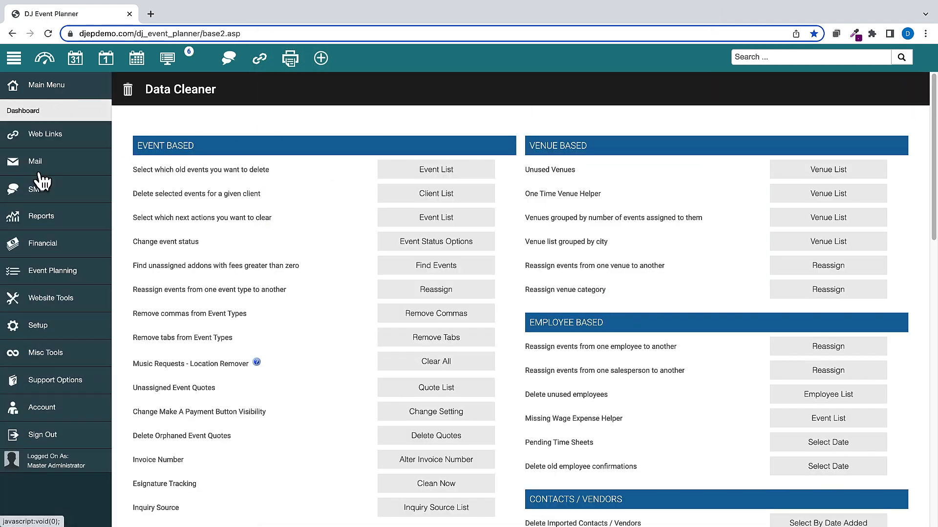
{"action": "left_click", "coordinate": [51, 305]}
{"action": "scroll", "coordinate": [51, 312], "scroll_direction": "down", "scroll_amount": 5}
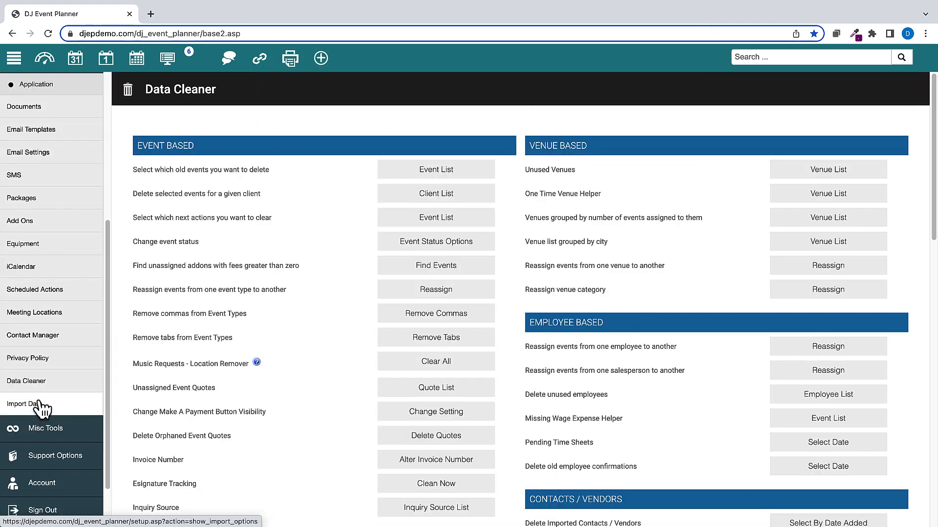
{"action": "left_click", "coordinate": [39, 382]}
{"action": "scroll", "coordinate": [272, 402], "scroll_direction": "down", "scroll_amount": 4}
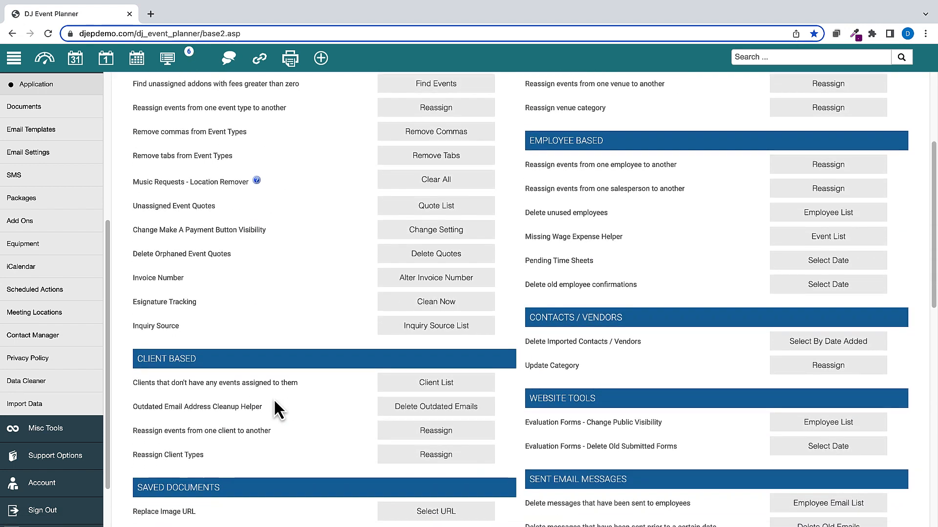
{"action": "scroll", "coordinate": [272, 402], "scroll_direction": "up", "scroll_amount": 2}
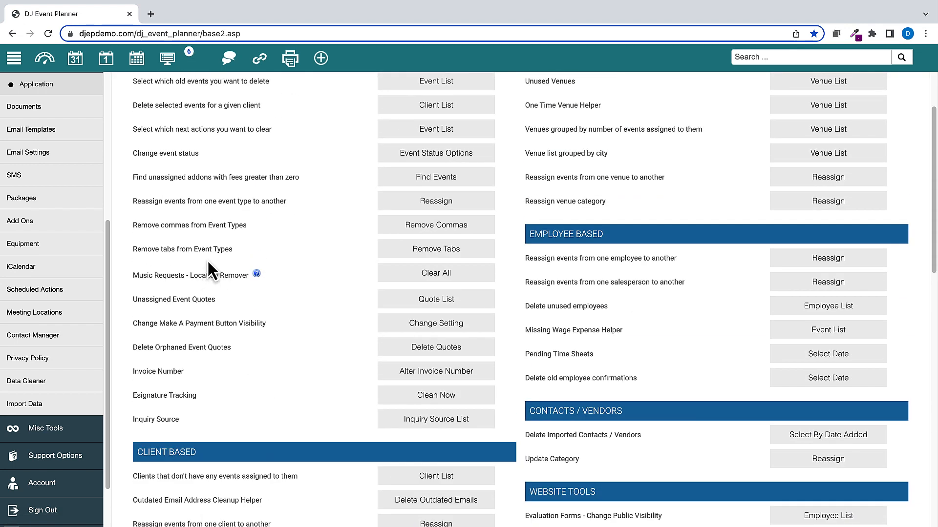
{"action": "left_click", "coordinate": [451, 253]}
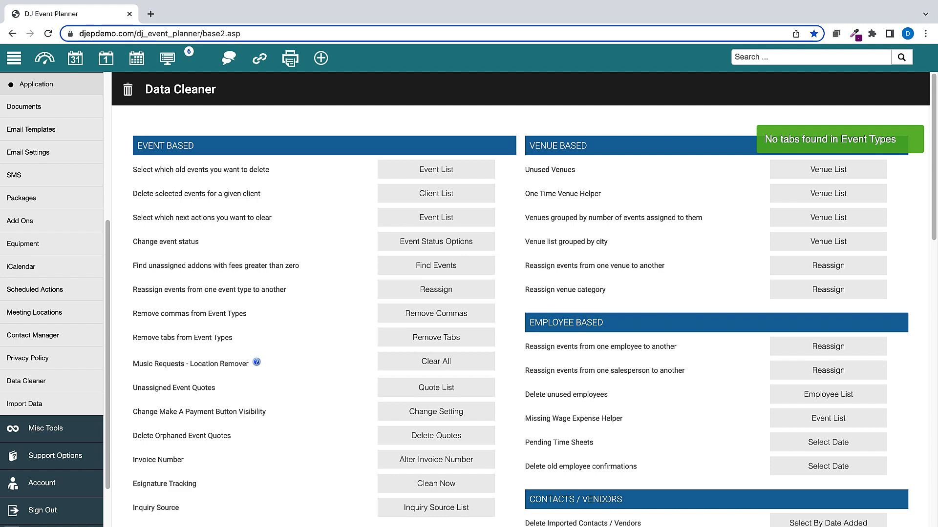
- Review the anti-spam settings of the Request Information Form in Website Tools and close them
{"action": "scroll", "coordinate": [44, 341], "scroll_direction": "up", "scroll_amount": 5}
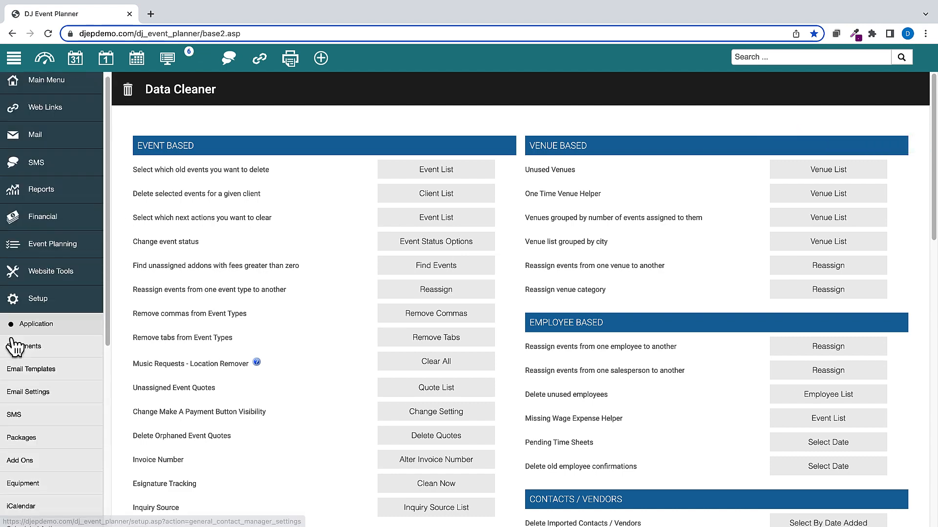
{"action": "left_click", "coordinate": [42, 285]}
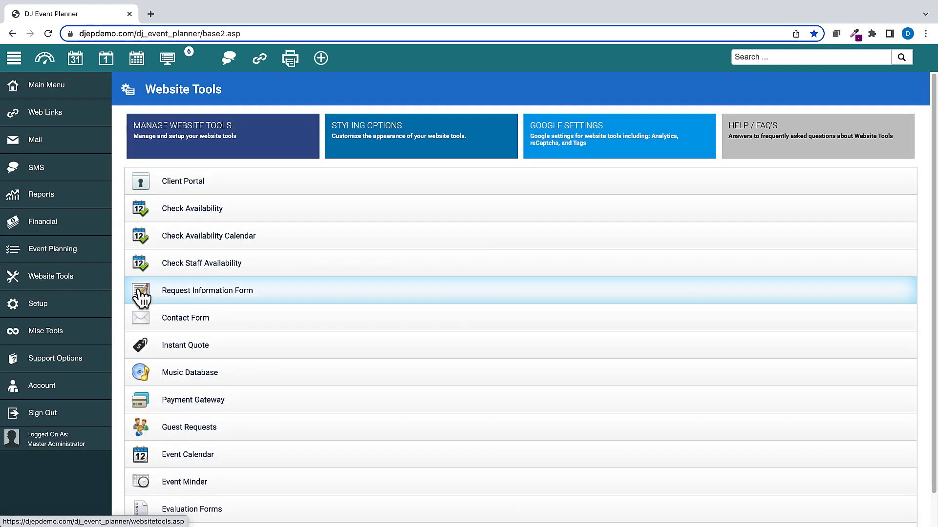
{"action": "left_click", "coordinate": [184, 293]}
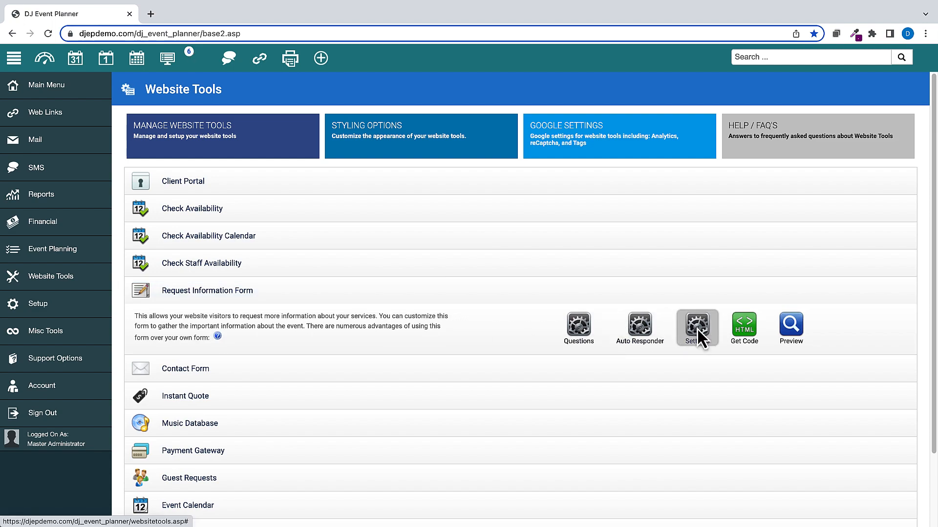
{"action": "left_click", "coordinate": [696, 330]}
{"action": "scroll", "coordinate": [661, 337], "scroll_direction": "down", "scroll_amount": 2}
{"action": "scroll", "coordinate": [661, 337], "scroll_direction": "down", "scroll_amount": 4}
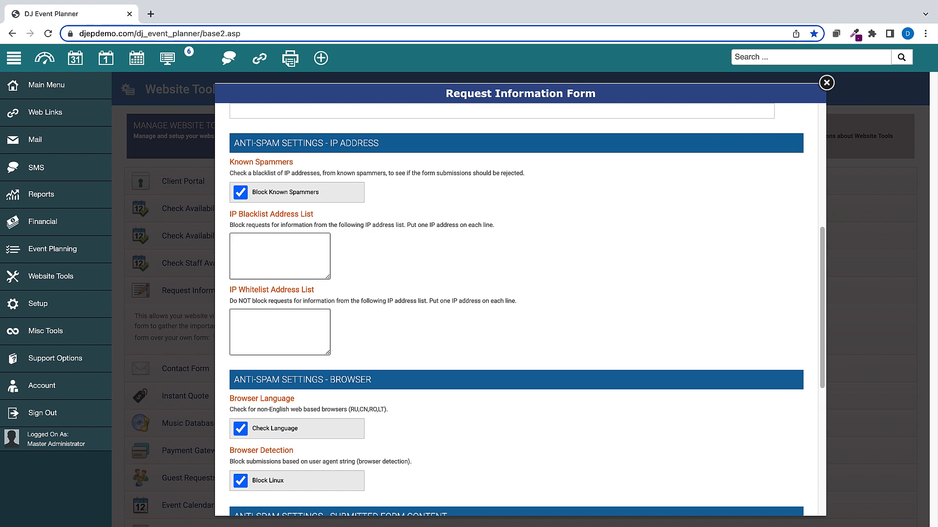
{"action": "left_click", "coordinate": [826, 83]}
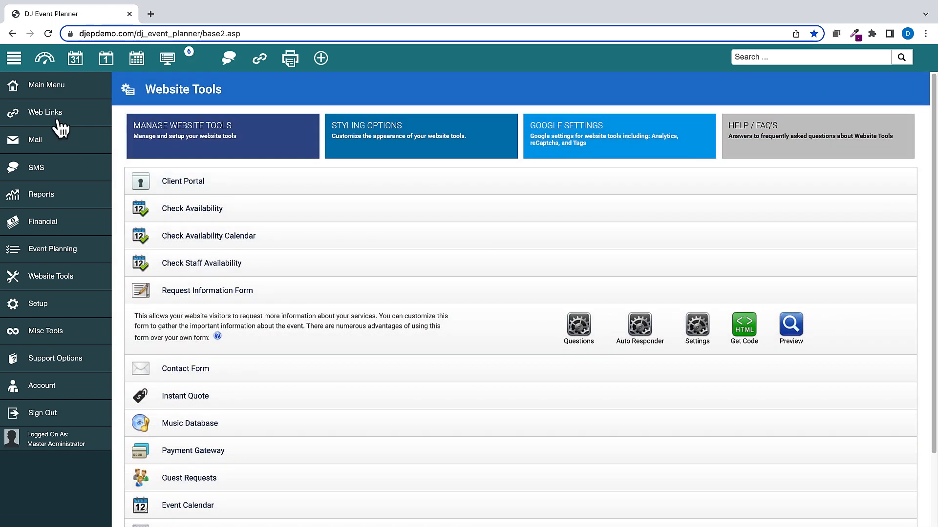
- Open the completed evaluation forms report and filter it by the third individual submitter in the Submitted By options
{"action": "left_click", "coordinate": [36, 198]}
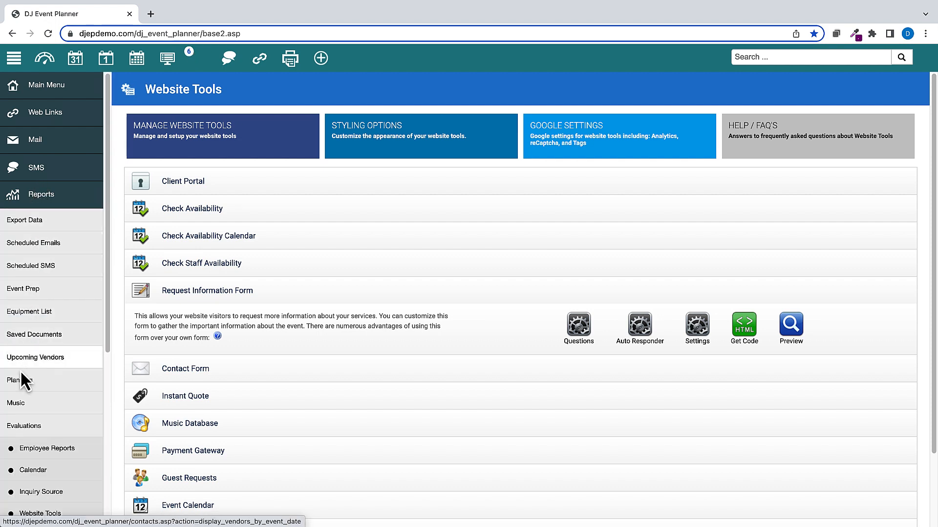
{"action": "left_click", "coordinate": [25, 427]}
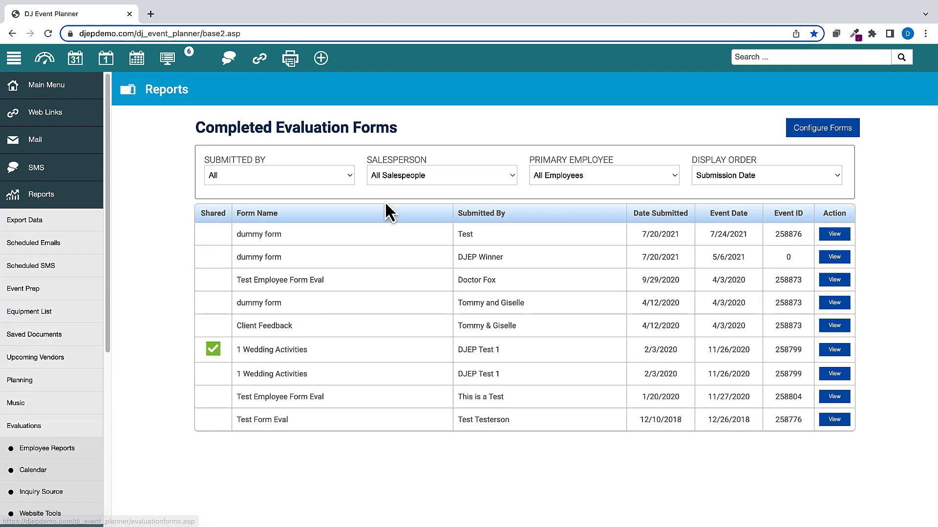
{"action": "left_click", "coordinate": [347, 175]}
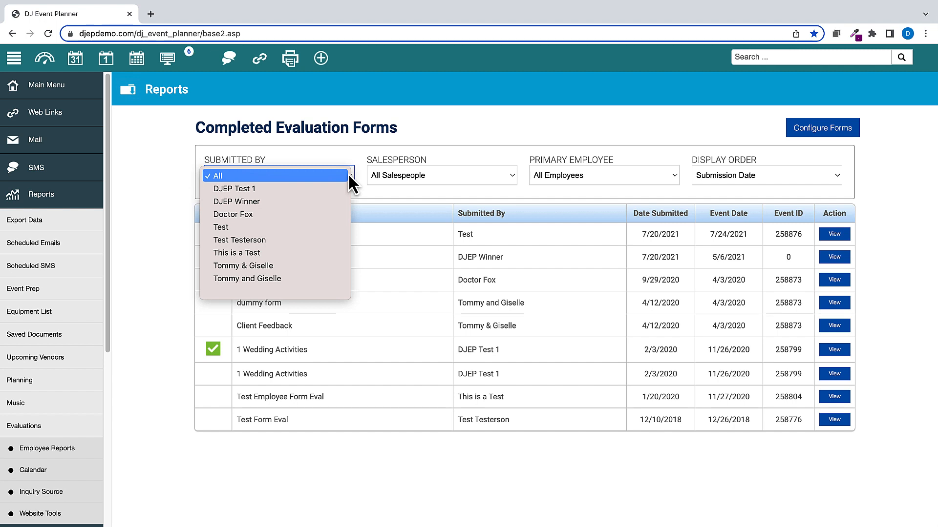
{"action": "left_click", "coordinate": [245, 215]}
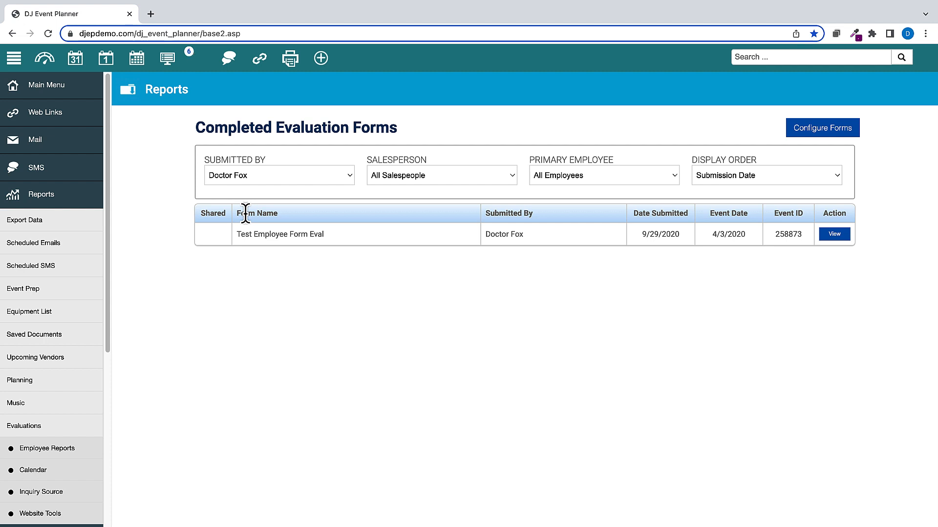
{"action": "left_click", "coordinate": [35, 198]}
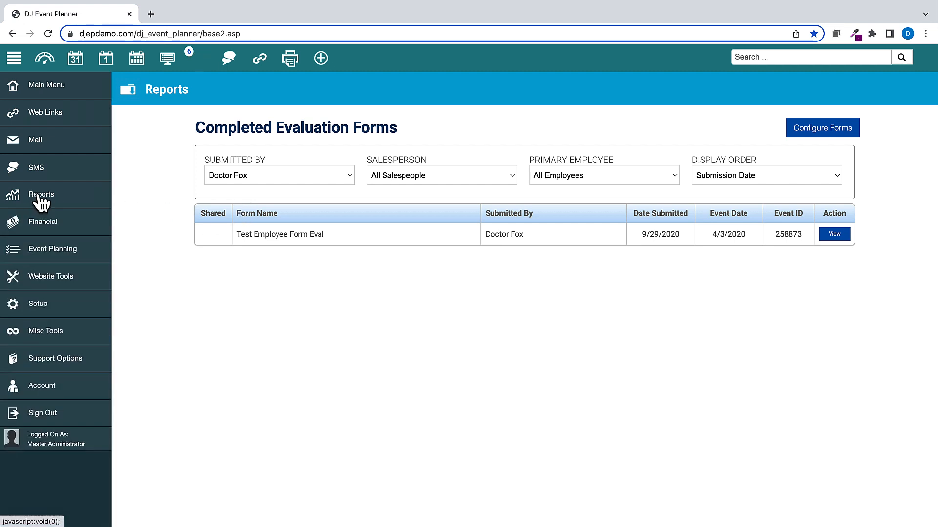
- Open the full view of the employee listed just below *** TBA *** and view the available actions for their events
{"action": "left_click", "coordinate": [56, 90]}
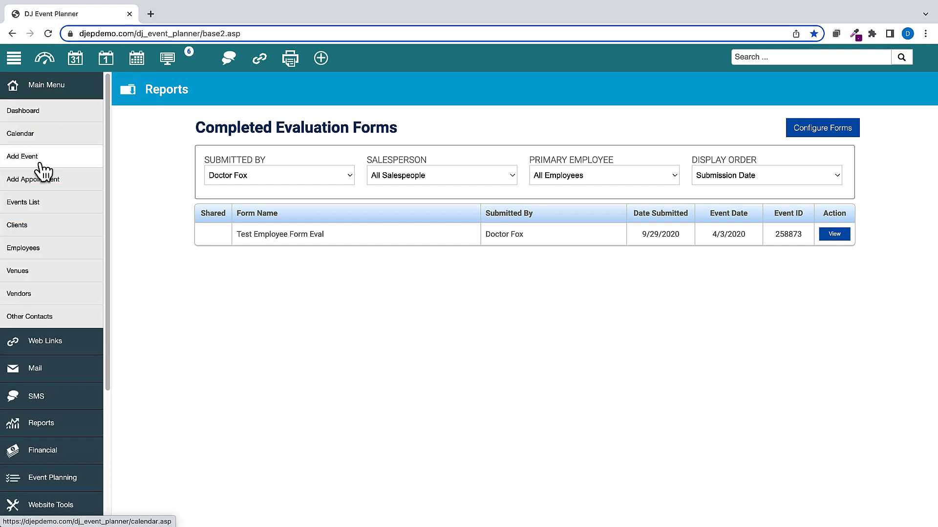
{"action": "left_click", "coordinate": [26, 258]}
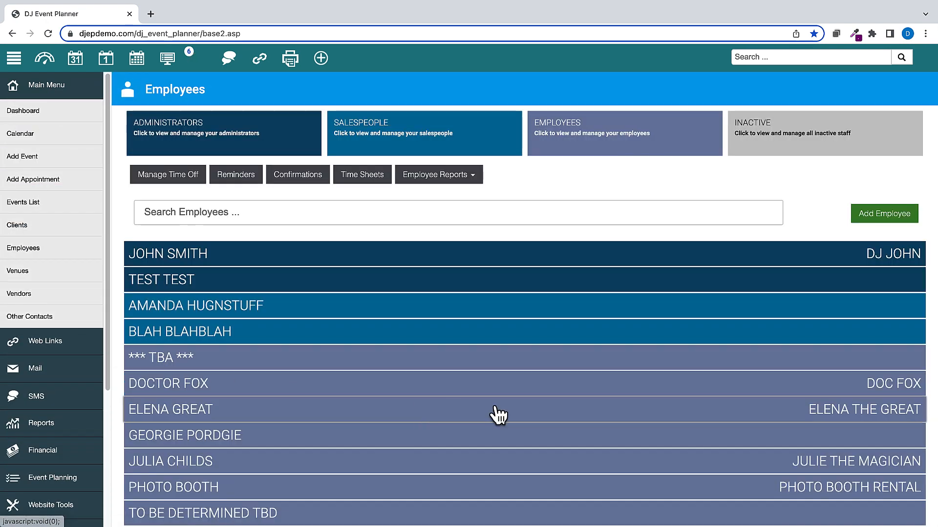
{"action": "left_click", "coordinate": [829, 389]}
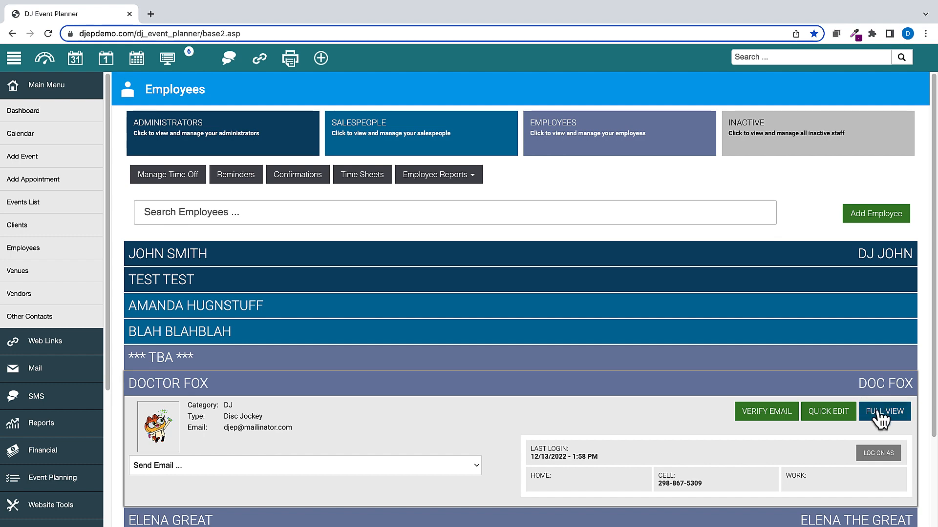
{"action": "left_click", "coordinate": [879, 412]}
{"action": "left_click", "coordinate": [228, 268]}
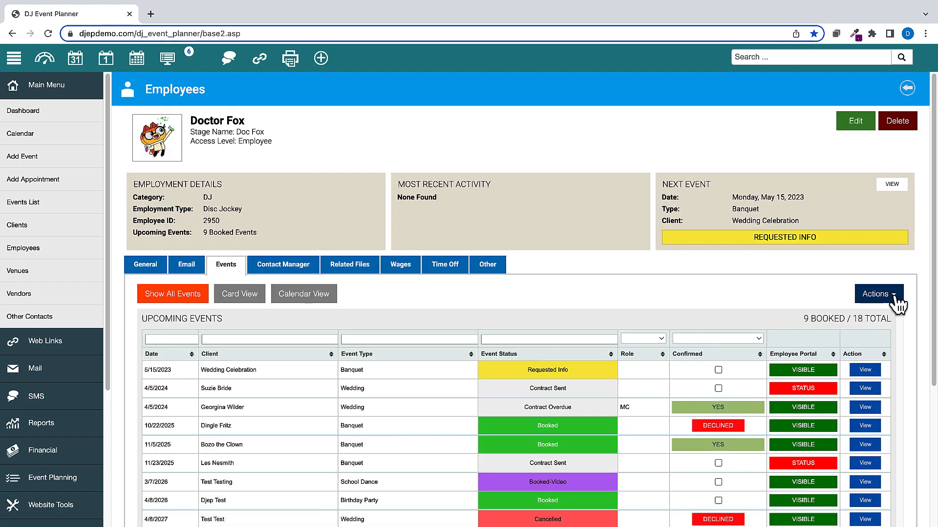
{"action": "left_click", "coordinate": [877, 294]}
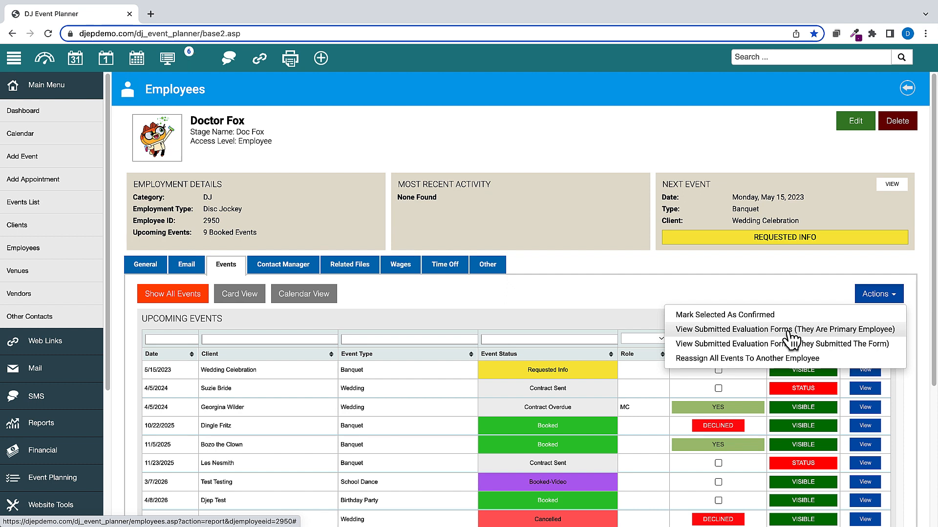
- Open the Event Form settings in the application setup
{"action": "left_click", "coordinate": [51, 92]}
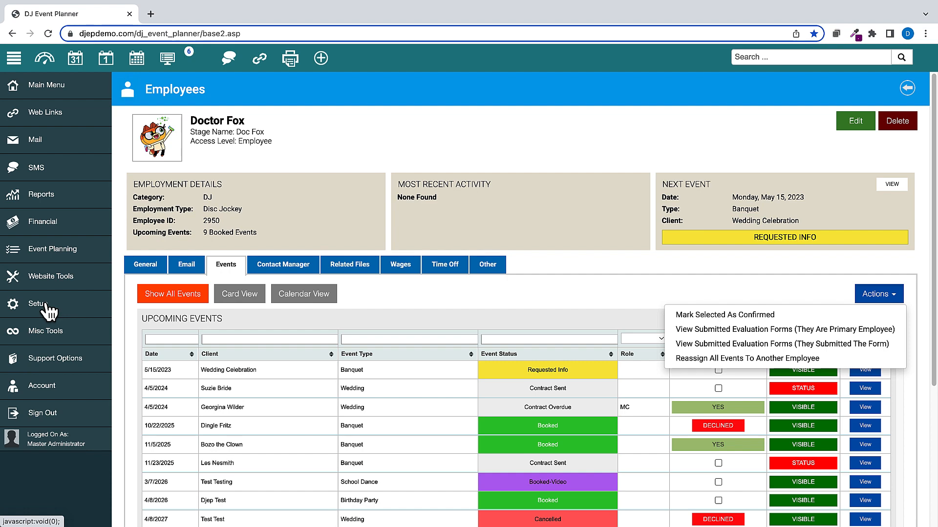
{"action": "left_click", "coordinate": [47, 306]}
{"action": "left_click", "coordinate": [42, 329]}
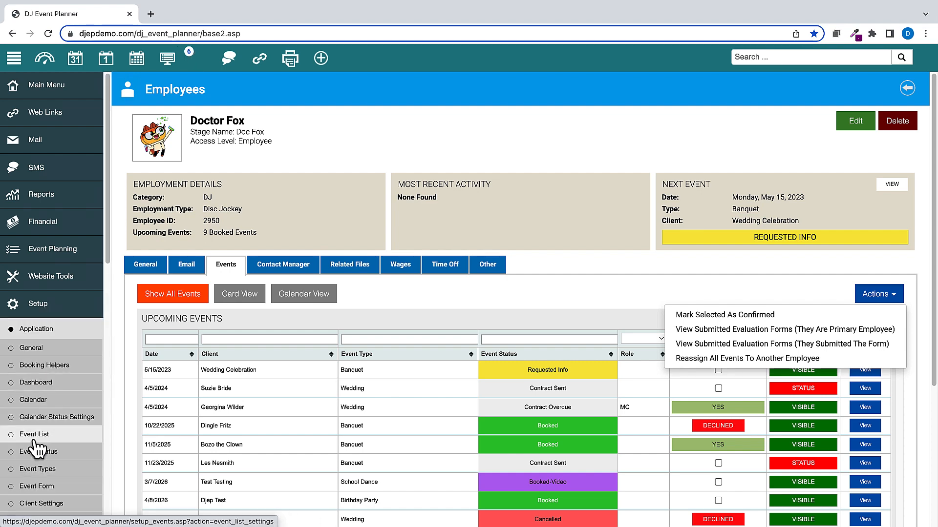
{"action": "left_click", "coordinate": [39, 487]}
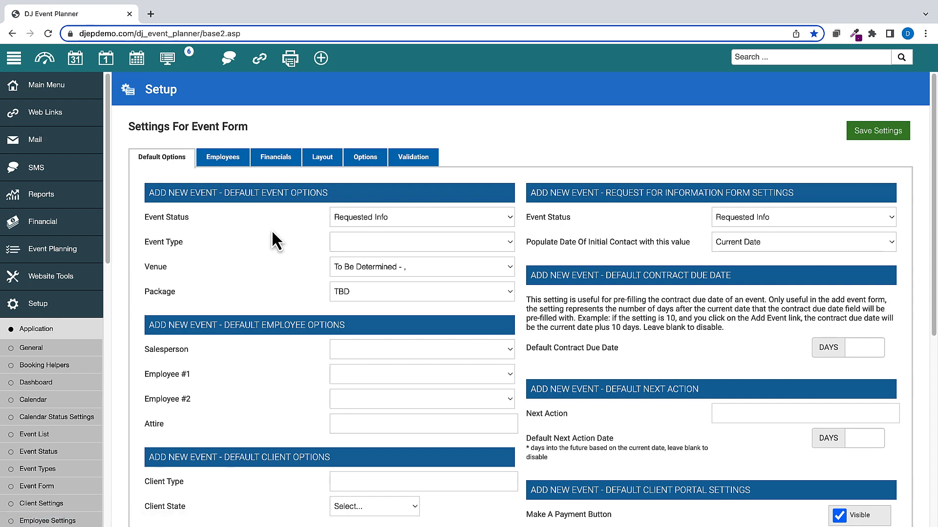
- Review the state choices for Client State under Default Client Options and leave the selection empty
{"action": "scroll", "coordinate": [271, 230], "scroll_direction": "down", "scroll_amount": 3}
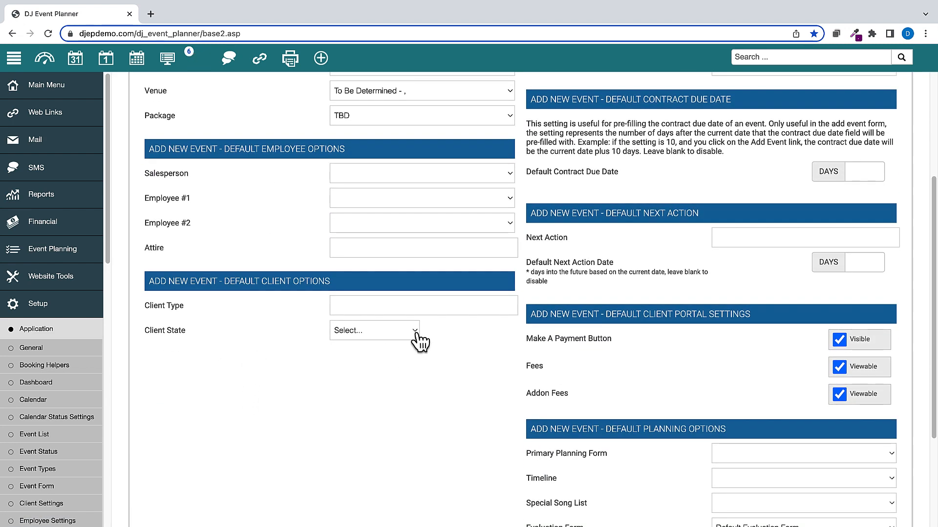
{"action": "left_click", "coordinate": [416, 333]}
{"action": "left_click", "coordinate": [416, 333]}
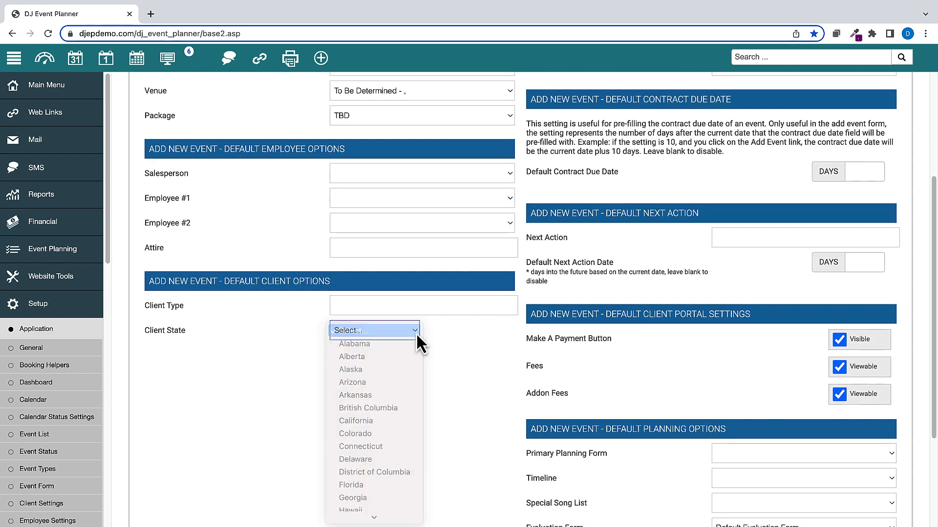
{"action": "left_click", "coordinate": [415, 330]}
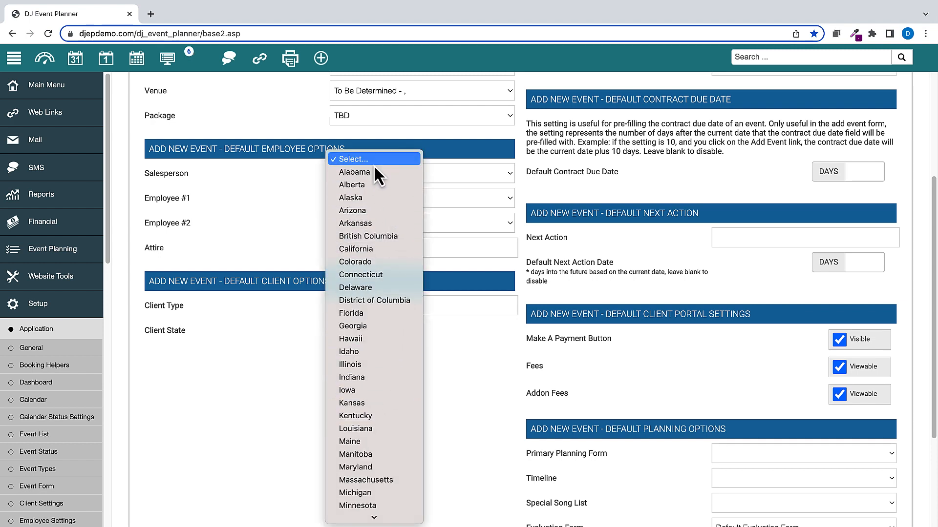
{"action": "left_click", "coordinate": [265, 377]}
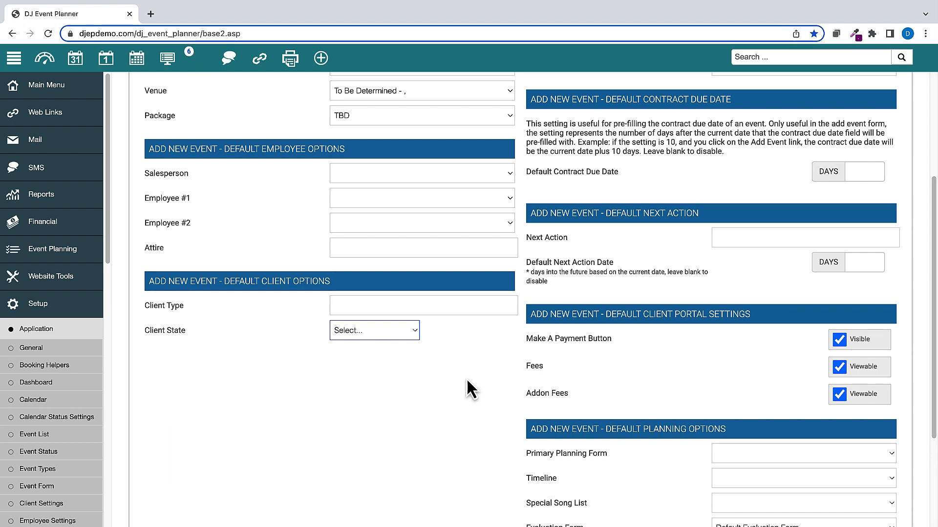
- Try Alaska as the default Client State and reset the field to Select..
{"action": "left_click", "coordinate": [415, 333]}
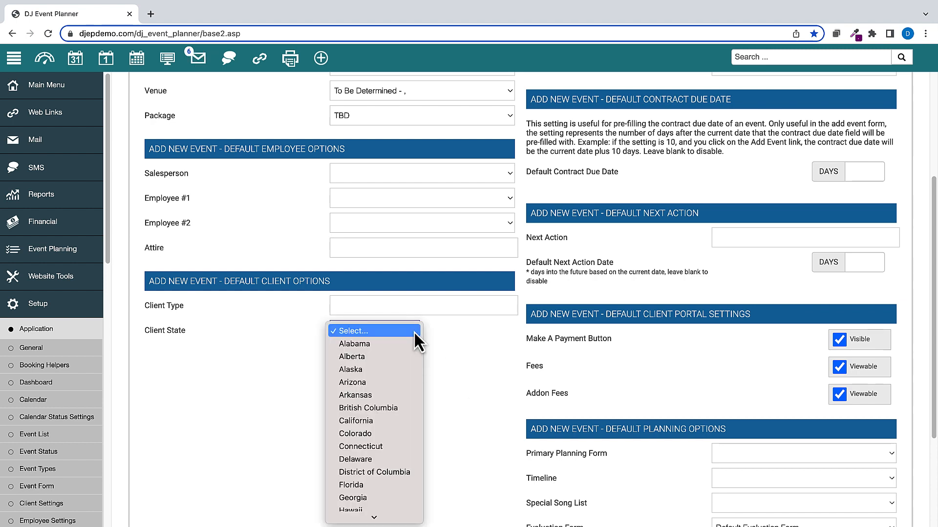
{"action": "left_click", "coordinate": [370, 370]}
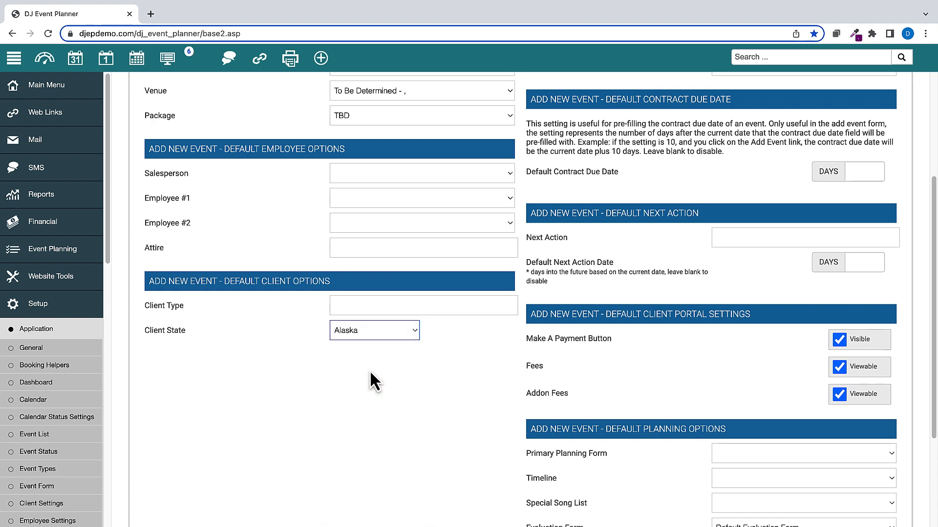
{"action": "left_click", "coordinate": [413, 332]}
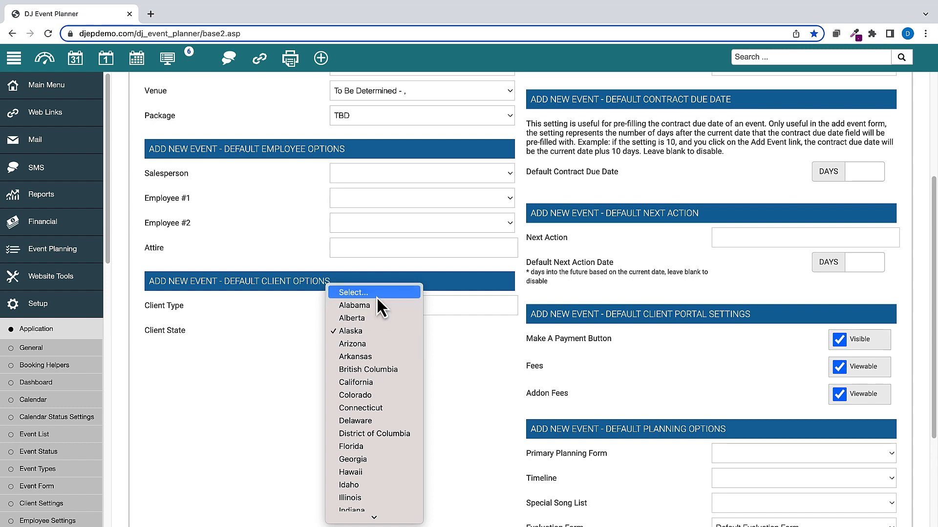
{"action": "left_click", "coordinate": [376, 296]}
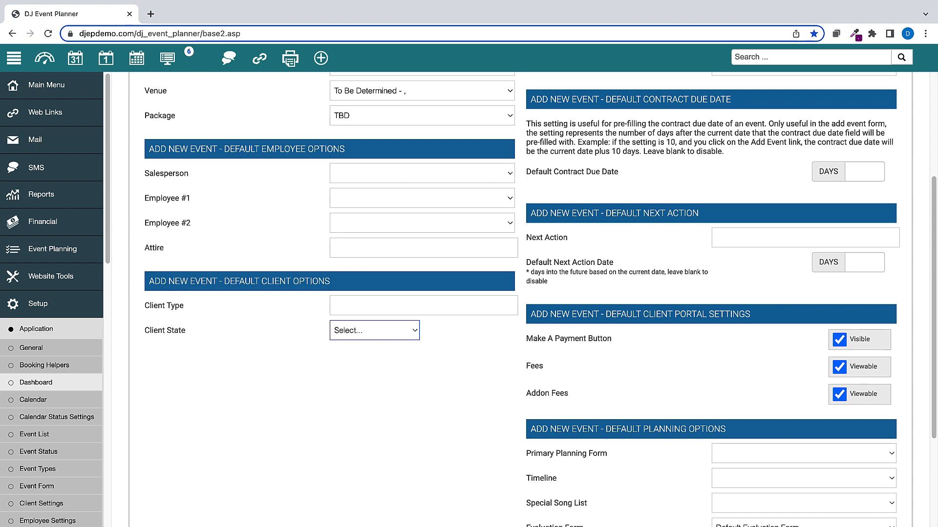
- Open the Custom HTML appearance settings of the Instant Quote tool in Website Tools
{"action": "left_click", "coordinate": [42, 306]}
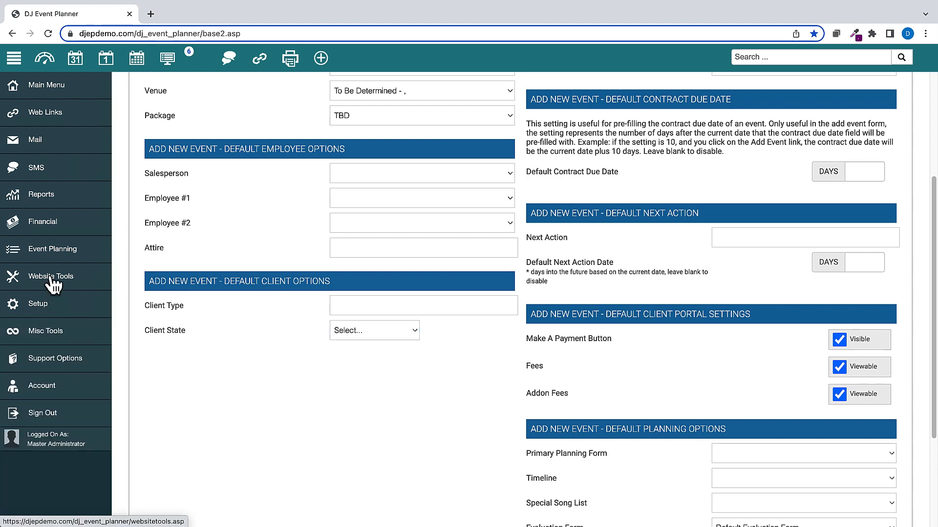
{"action": "left_click", "coordinate": [51, 280]}
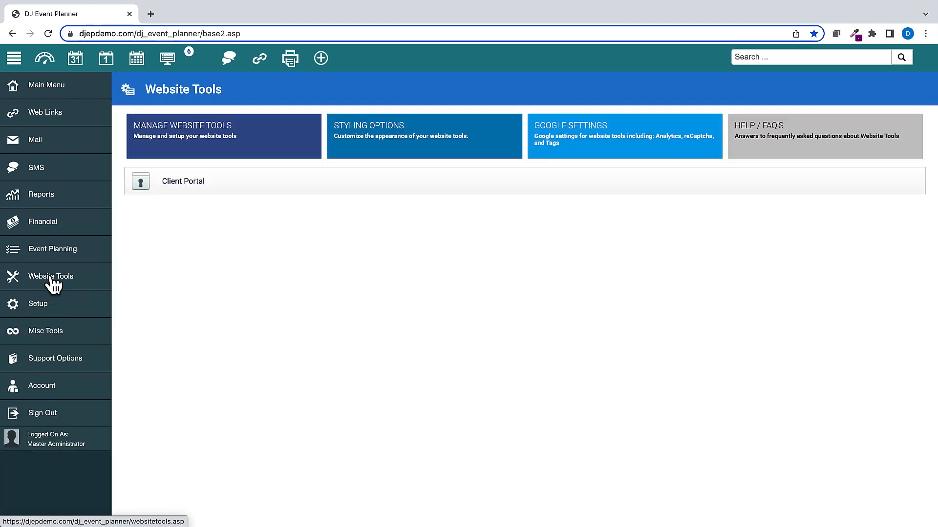
{"action": "left_click", "coordinate": [209, 350]}
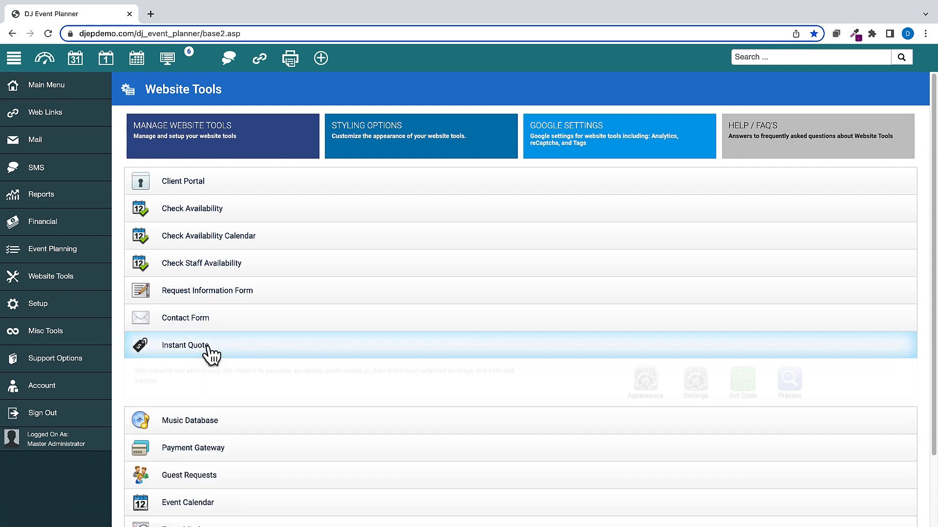
{"action": "left_click", "coordinate": [645, 383]}
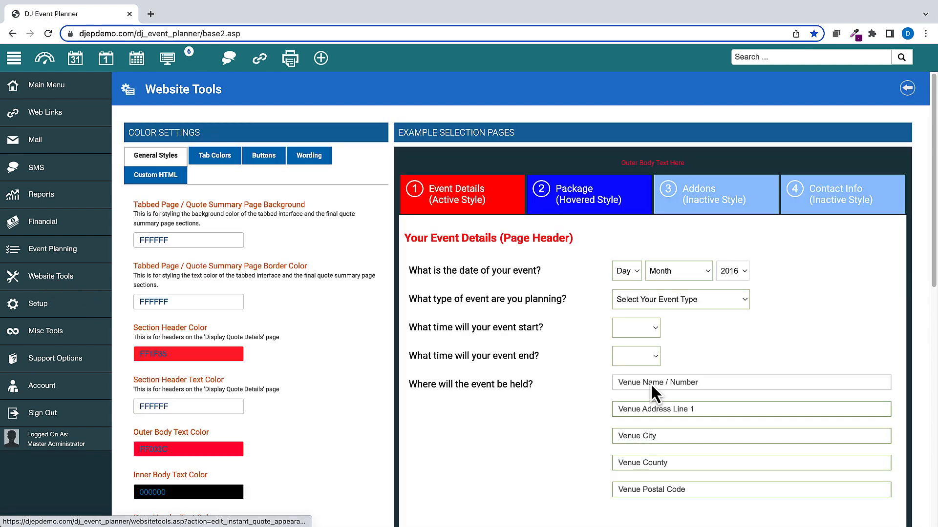
{"action": "left_click", "coordinate": [175, 183]}
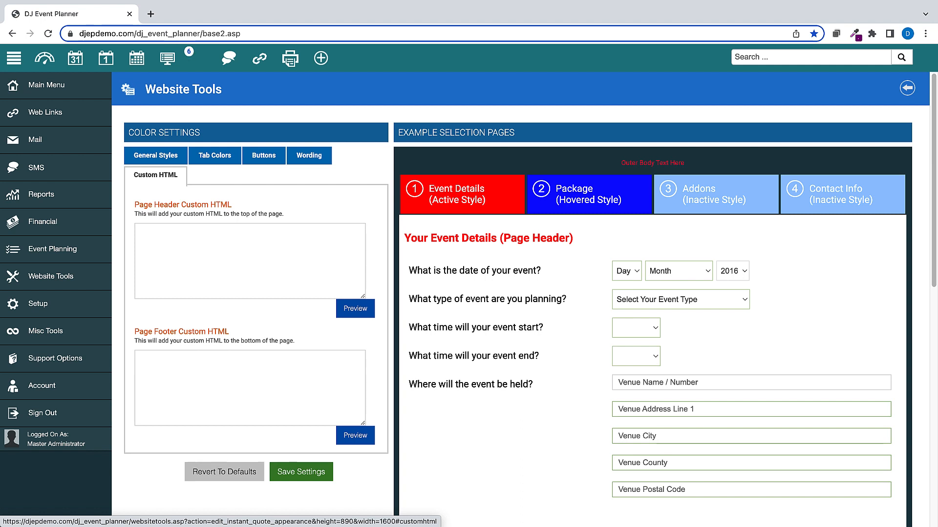
- Open the Date Range income report and review its breakdown for booked events only
{"action": "left_click", "coordinate": [43, 227]}
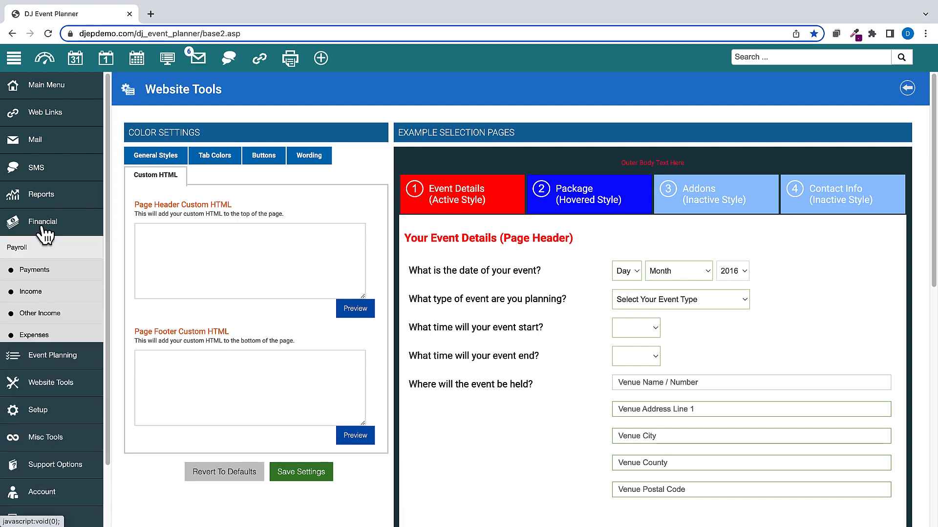
{"action": "left_click", "coordinate": [33, 293]}
{"action": "left_click", "coordinate": [38, 380]}
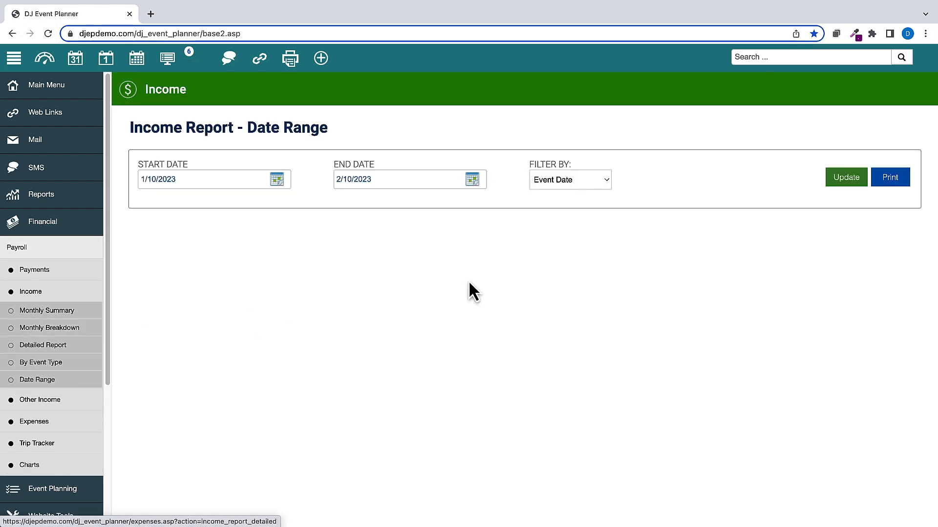
{"action": "left_click", "coordinate": [282, 239]}
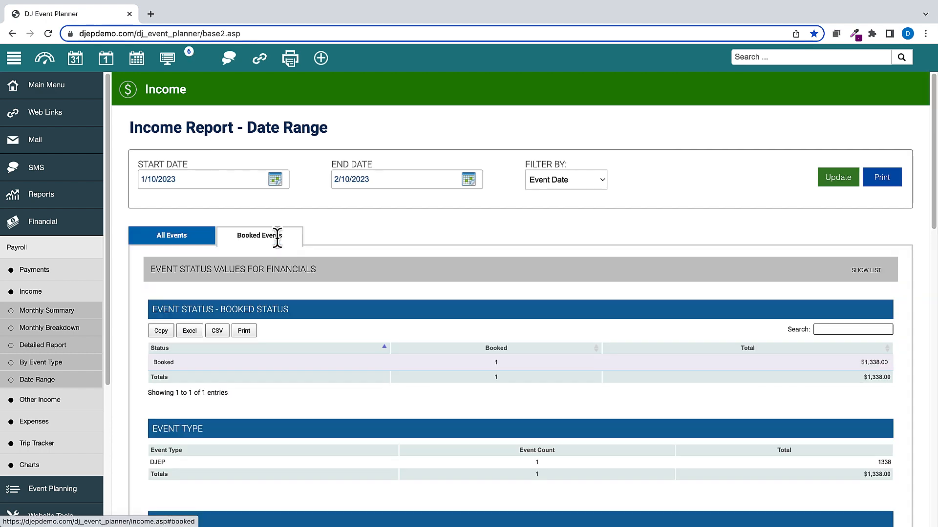
{"action": "scroll", "coordinate": [361, 290], "scroll_direction": "down", "scroll_amount": 2}
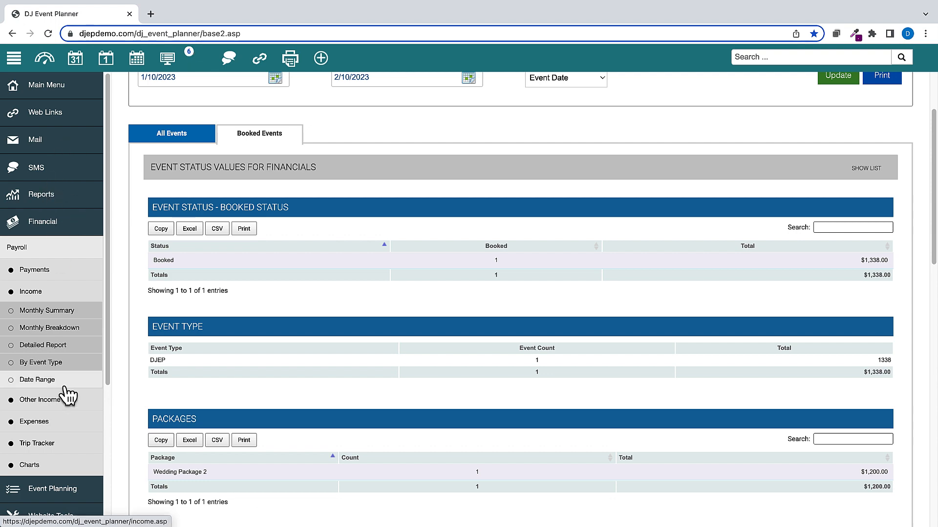
- Add Contract Sent Date as the first shown field in the application's Event List settings
{"action": "scroll", "coordinate": [69, 395], "scroll_direction": "down", "scroll_amount": 2}
{"action": "left_click", "coordinate": [55, 442]}
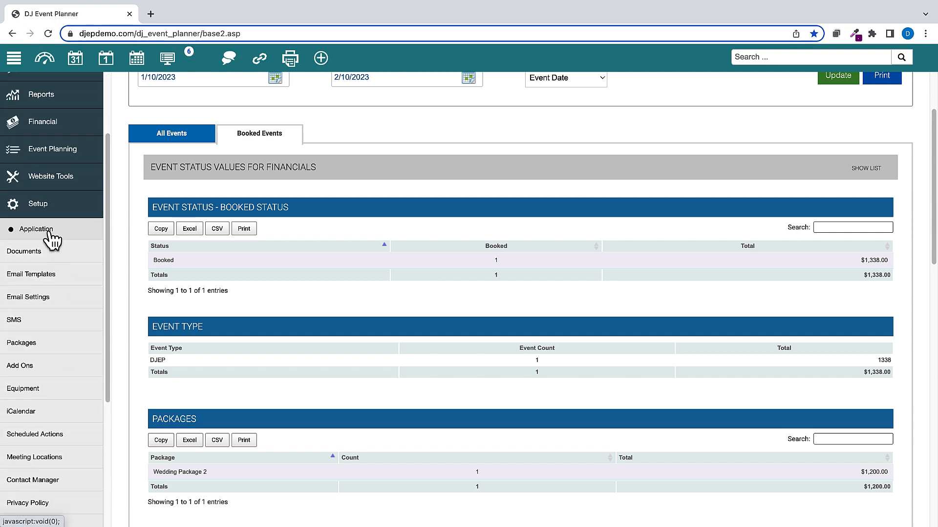
{"action": "left_click", "coordinate": [49, 234]}
{"action": "left_click", "coordinate": [30, 337]}
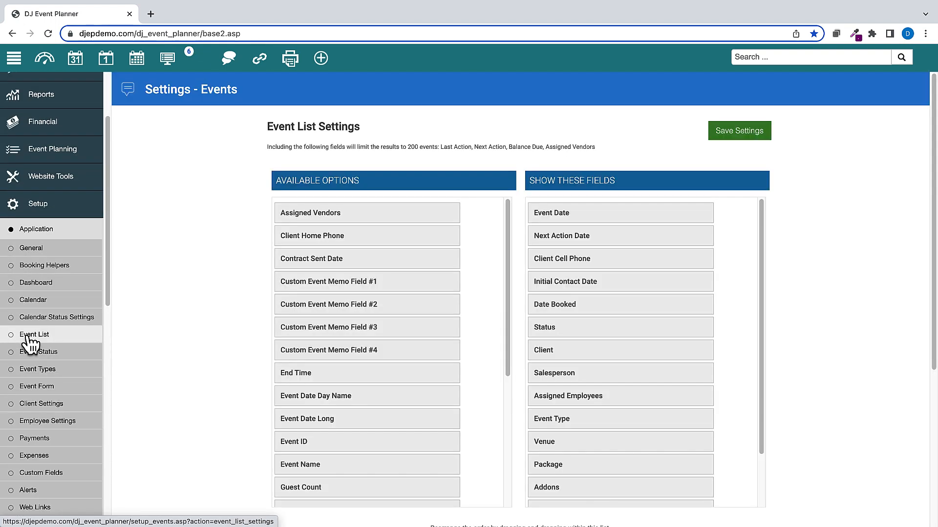
{"action": "left_click_drag", "start_coordinate": [323, 261], "coordinate": [570, 213]}
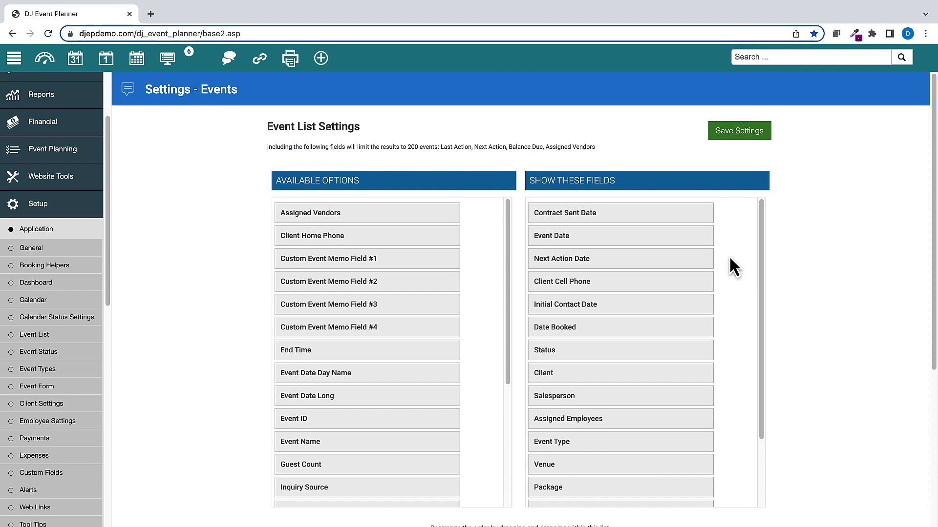
{"action": "left_click", "coordinate": [30, 208]}
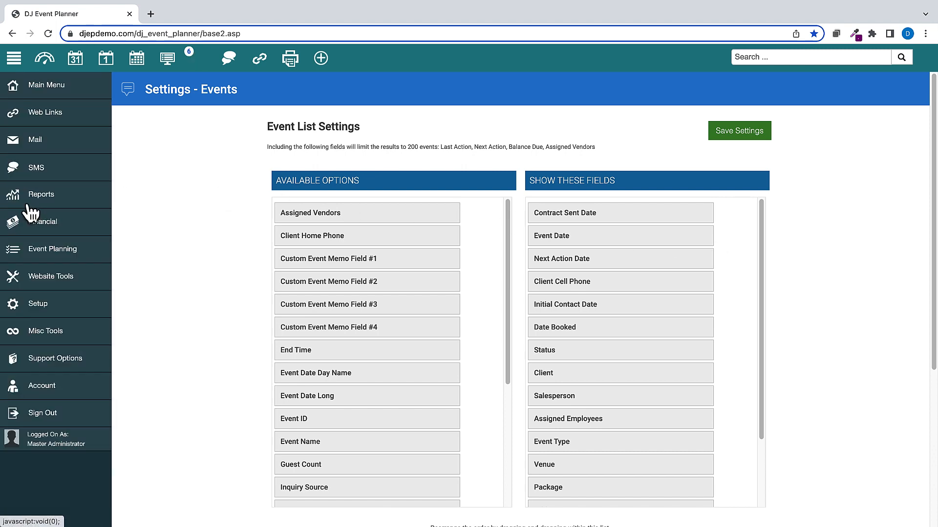
- View the monthly calendar and show the matching client records for the newest Request For Information message in the inbox
{"action": "left_click", "coordinate": [78, 67]}
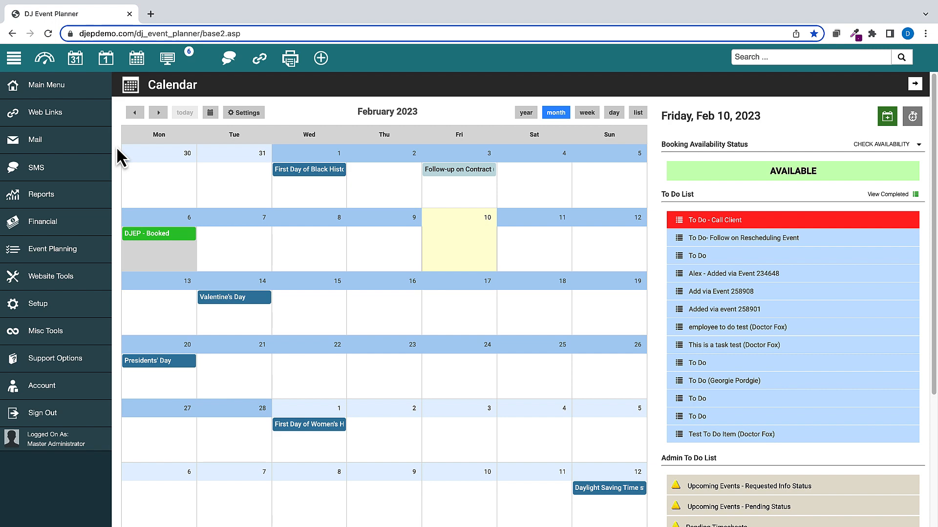
{"action": "left_click", "coordinate": [198, 61]}
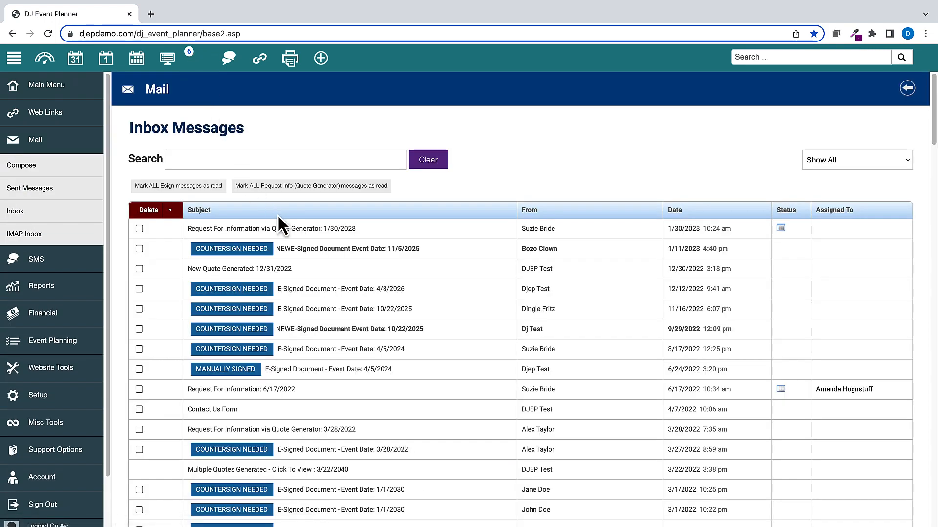
{"action": "left_click", "coordinate": [294, 230]}
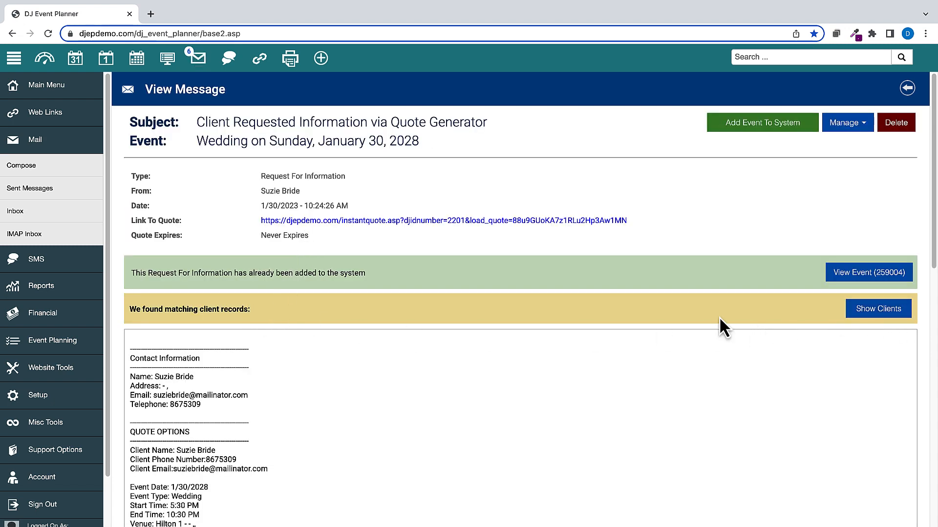
{"action": "left_click", "coordinate": [874, 309]}
{"action": "scroll", "coordinate": [526, 283], "scroll_direction": "down", "scroll_amount": 4}
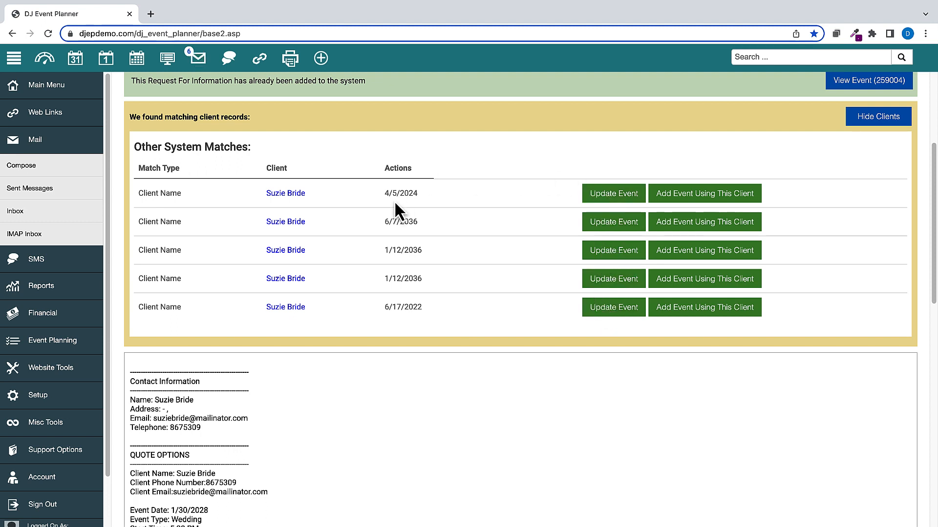
- Review the Date Format choices in the account's company details and close them without saving
{"action": "left_click", "coordinate": [38, 146]}
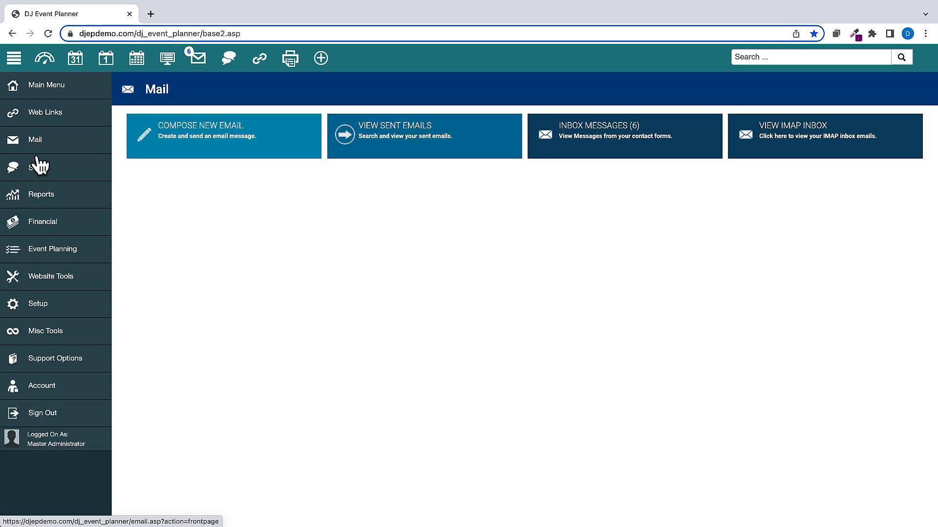
{"action": "left_click", "coordinate": [41, 391]}
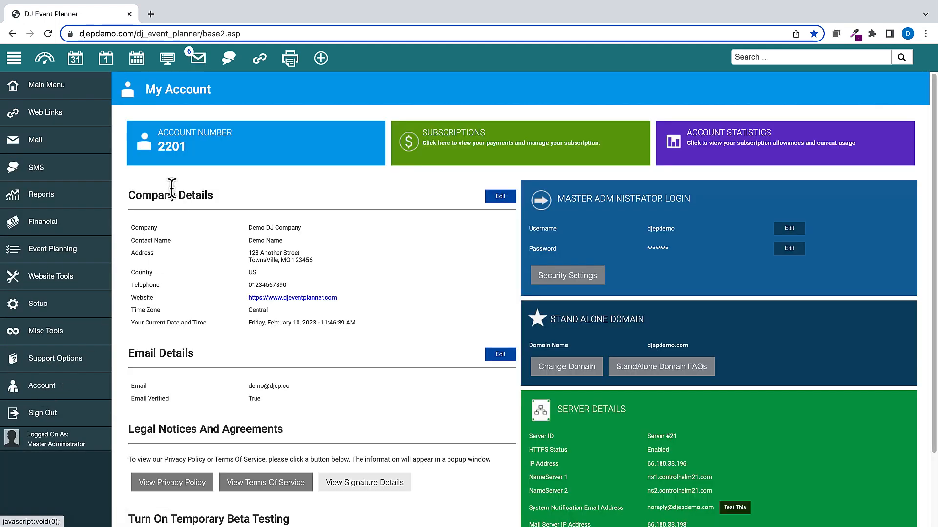
{"action": "left_click", "coordinate": [499, 197]}
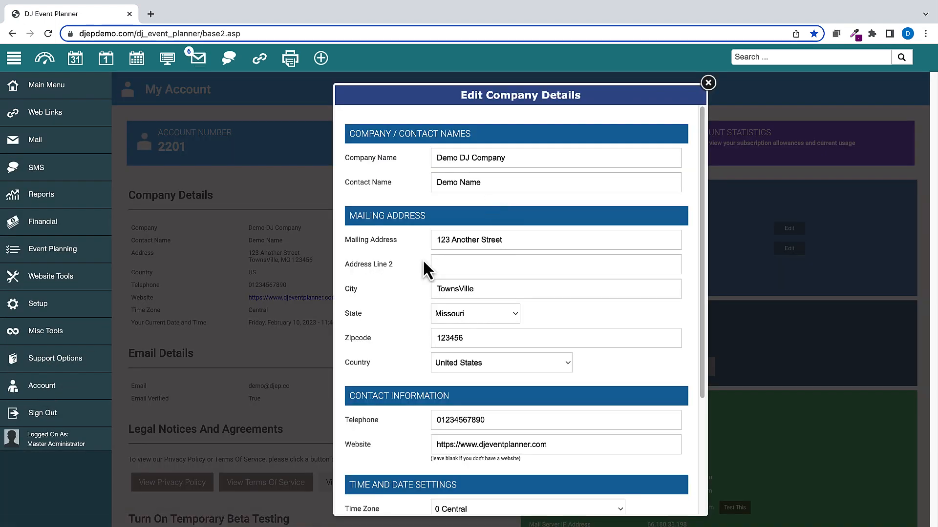
{"action": "scroll", "coordinate": [402, 277], "scroll_direction": "down", "scroll_amount": 3}
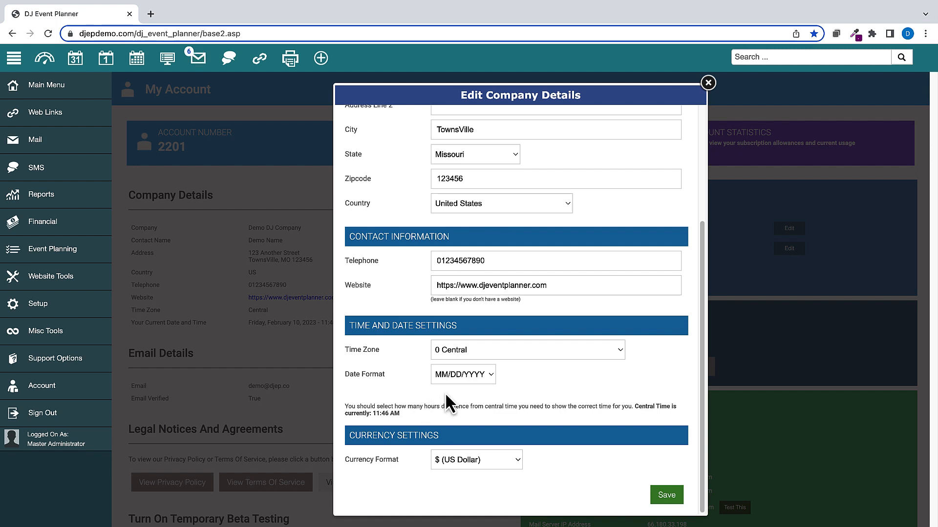
{"action": "left_click", "coordinate": [492, 376]}
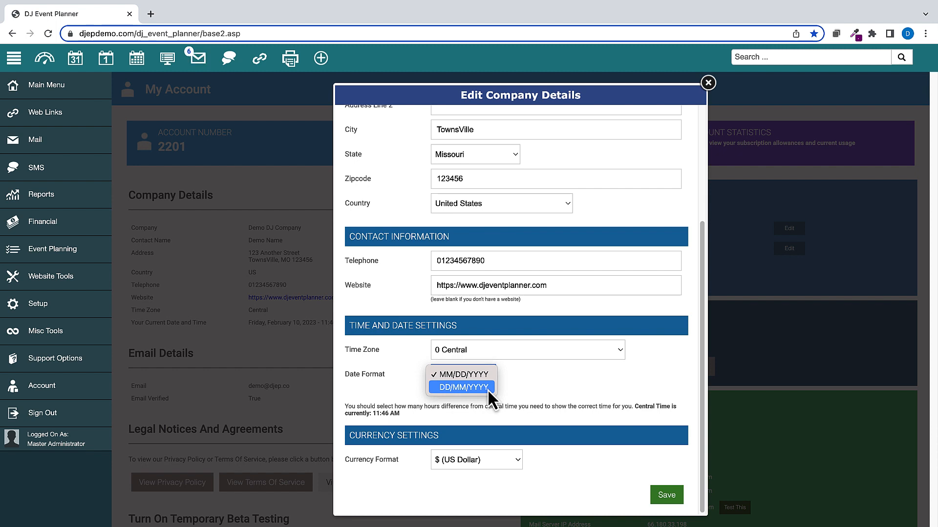
{"action": "left_click", "coordinate": [519, 390]}
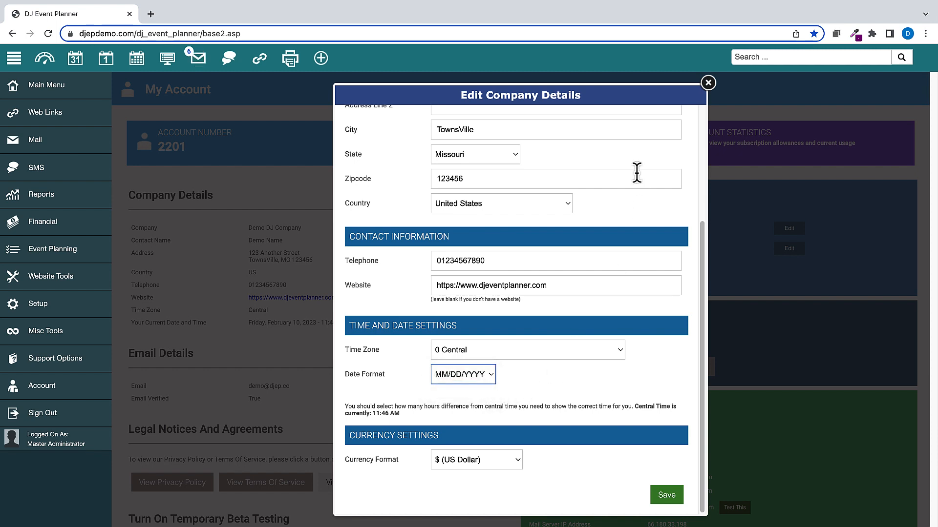
{"action": "left_click", "coordinate": [708, 83]}
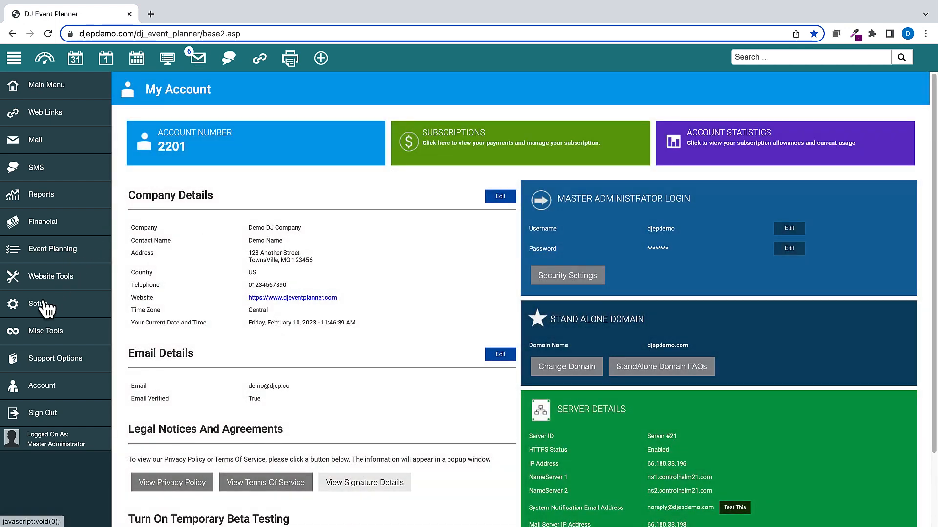
- Open the document template with the client visible name New Merge Tags from the setup documents
{"action": "left_click", "coordinate": [42, 305]}
{"action": "left_click", "coordinate": [37, 351]}
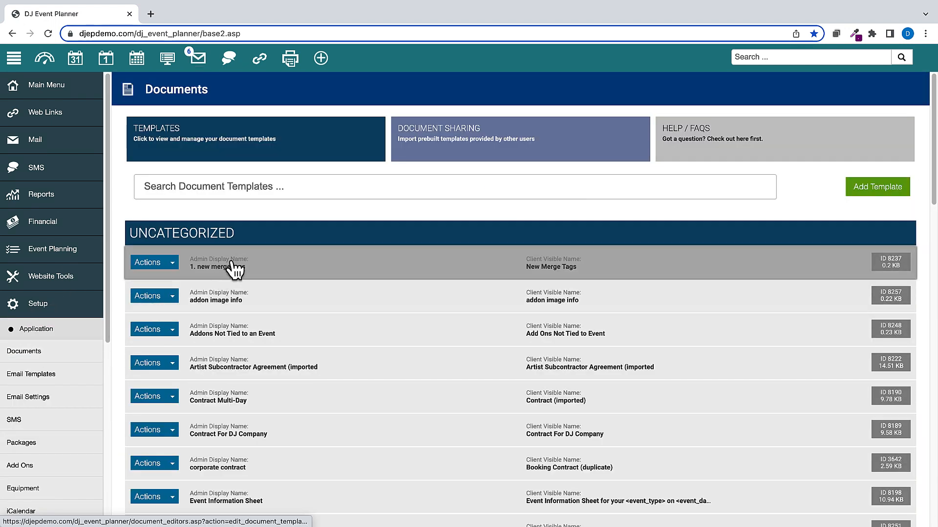
{"action": "left_click", "coordinate": [230, 264]}
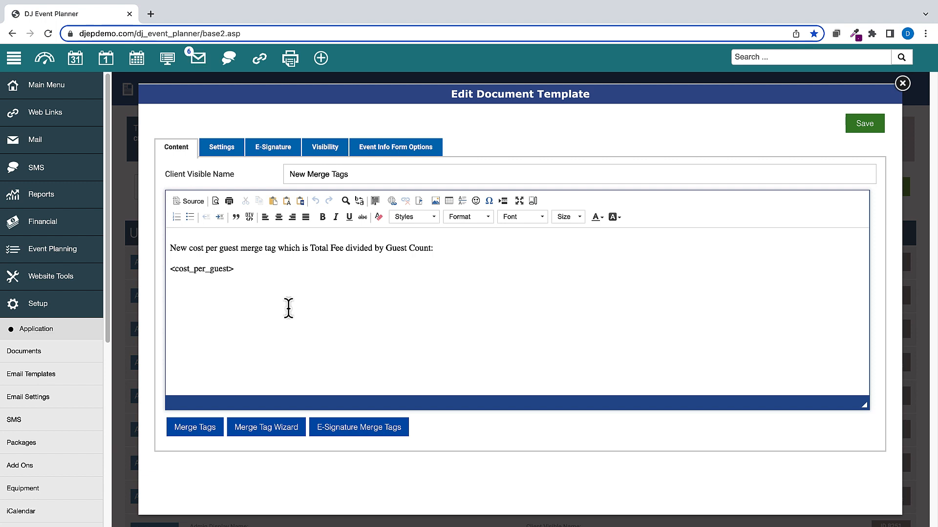
- Open the Monthly Breakdown income report and list the events for February 2014
{"action": "left_click", "coordinate": [43, 230]}
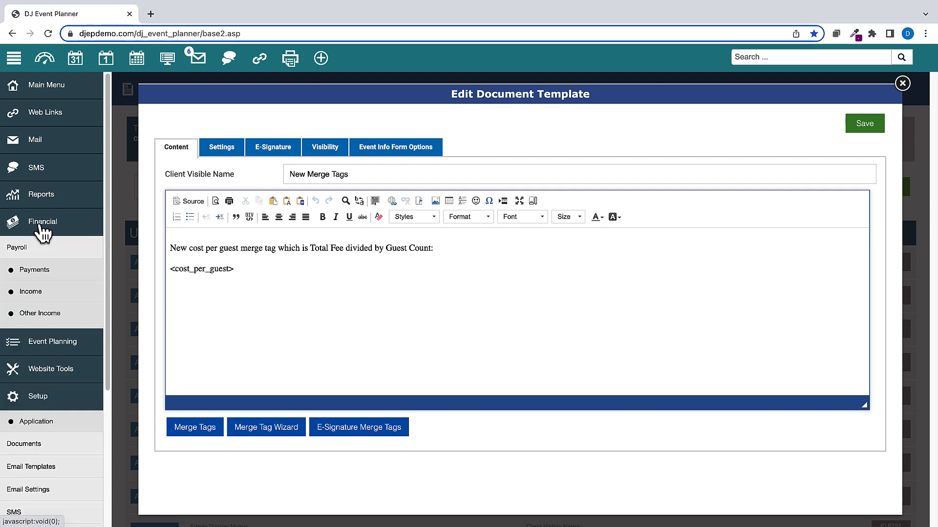
{"action": "left_click", "coordinate": [40, 298]}
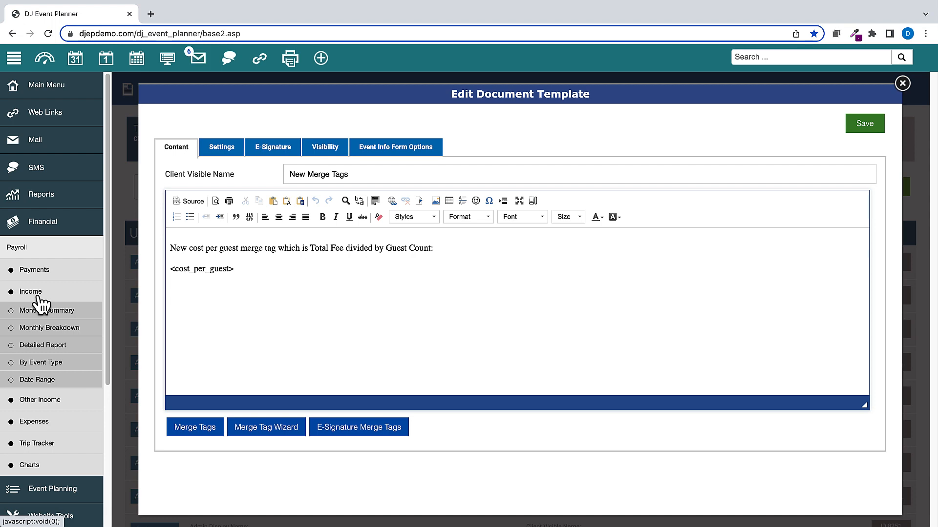
{"action": "left_click", "coordinate": [47, 330]}
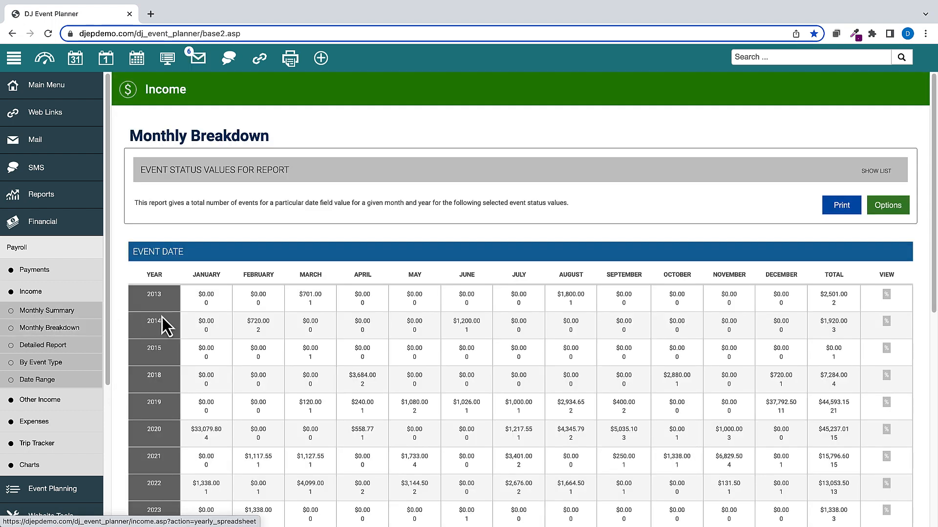
{"action": "left_click", "coordinate": [262, 325]}
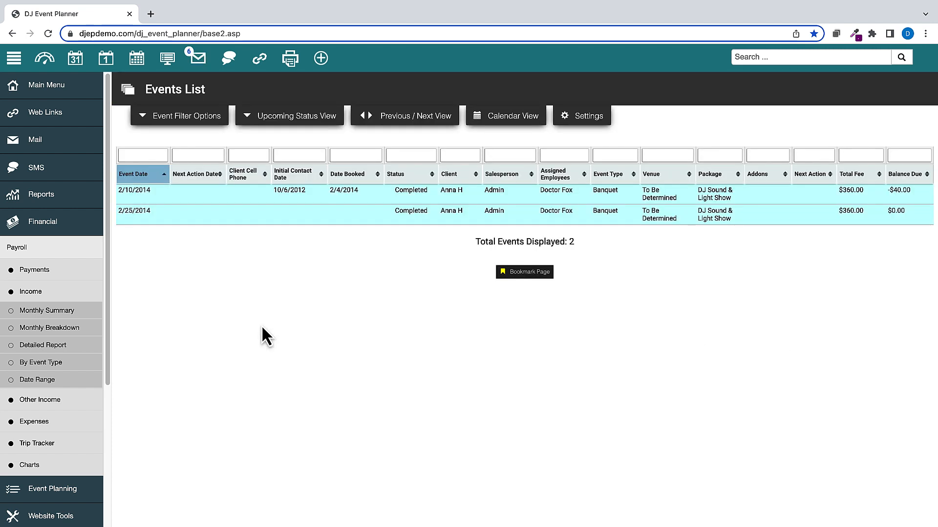
- Open the Data Cleaner's tool for deleting old Request For Information messages from the inbox
{"action": "left_click", "coordinate": [57, 230]}
{"action": "left_click", "coordinate": [57, 307]}
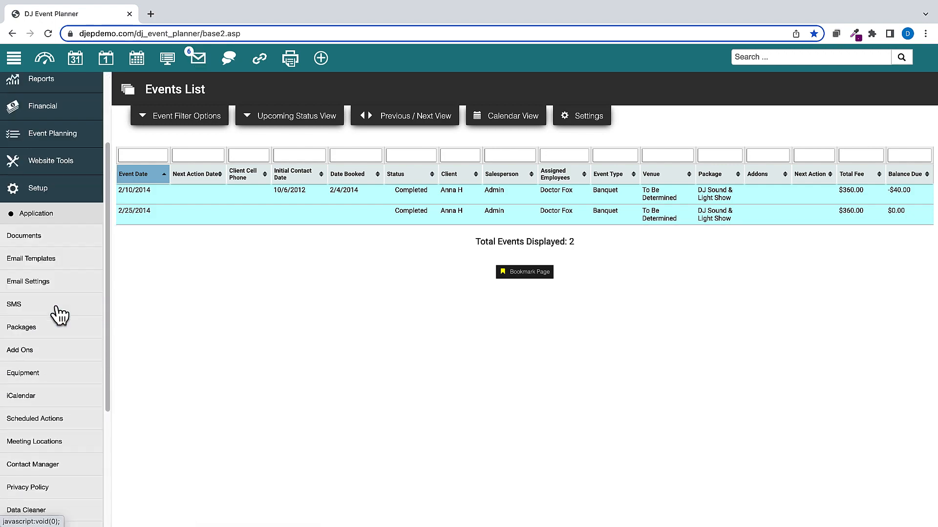
{"action": "left_click", "coordinate": [40, 322]}
{"action": "scroll", "coordinate": [537, 374], "scroll_direction": "down", "scroll_amount": 7}
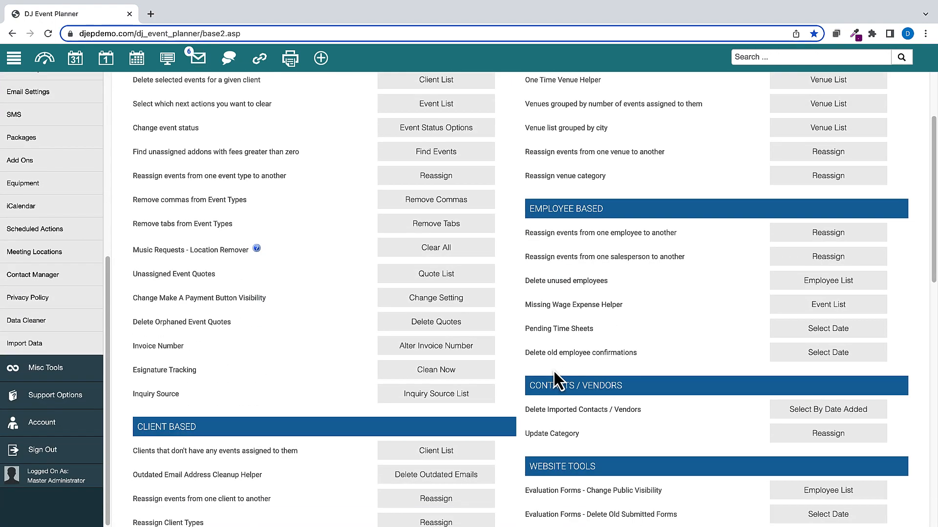
{"action": "scroll", "coordinate": [554, 371], "scroll_direction": "down", "scroll_amount": 2}
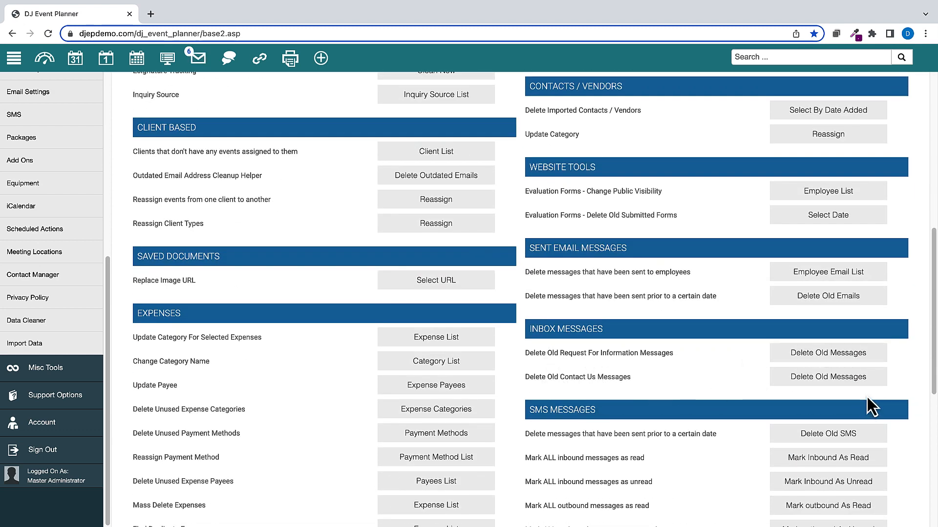
{"action": "left_click", "coordinate": [836, 361]}
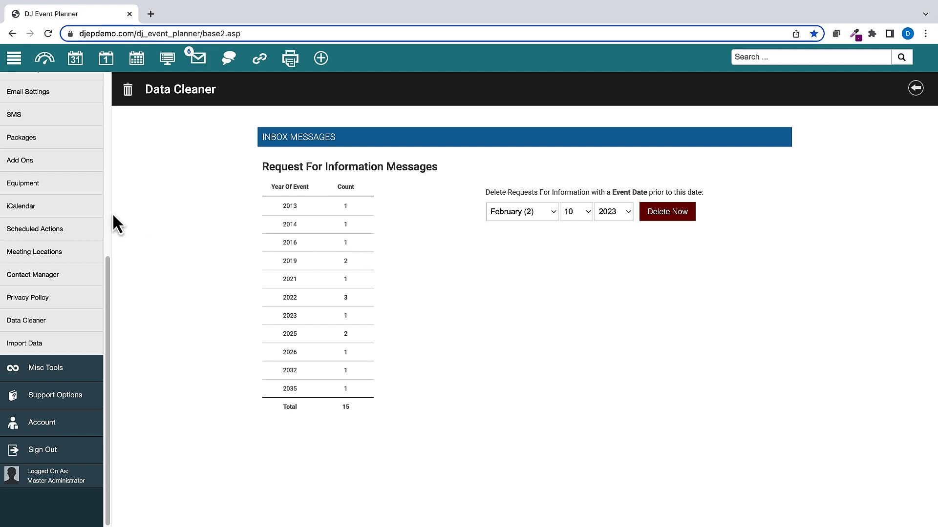
- Review the package settings of the Instant Quote website tool and close them without saving
{"action": "scroll", "coordinate": [78, 186], "scroll_direction": "up", "scroll_amount": 5}
{"action": "left_click", "coordinate": [51, 104]}
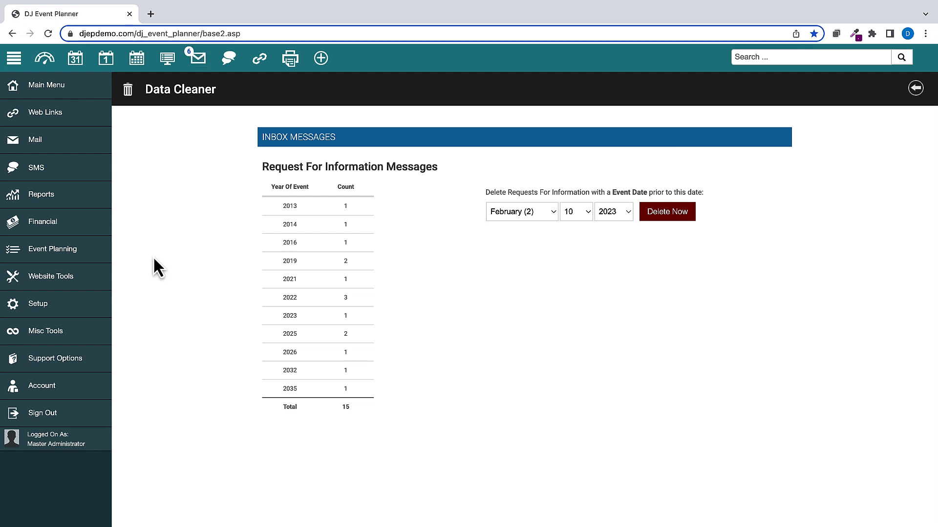
{"action": "left_click", "coordinate": [48, 279]}
{"action": "left_click", "coordinate": [182, 348]}
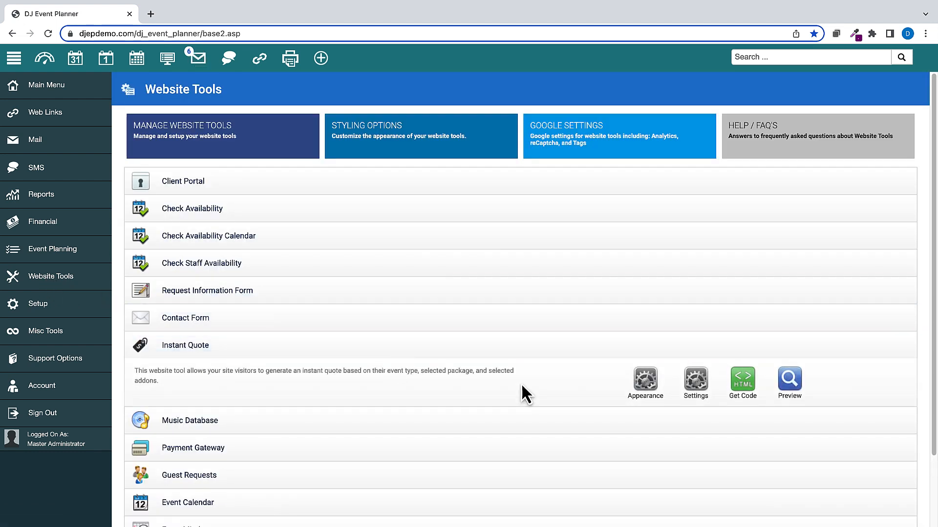
{"action": "left_click", "coordinate": [696, 386]}
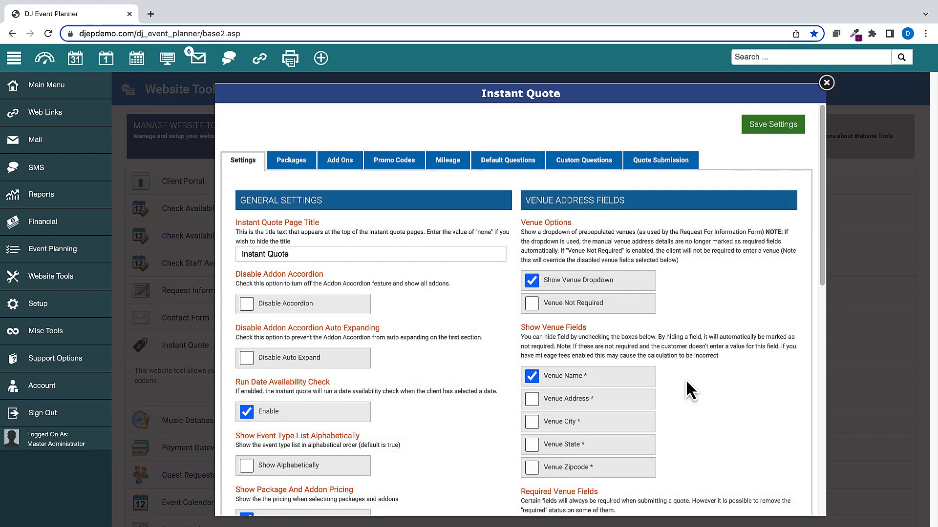
{"action": "left_click", "coordinate": [293, 161]}
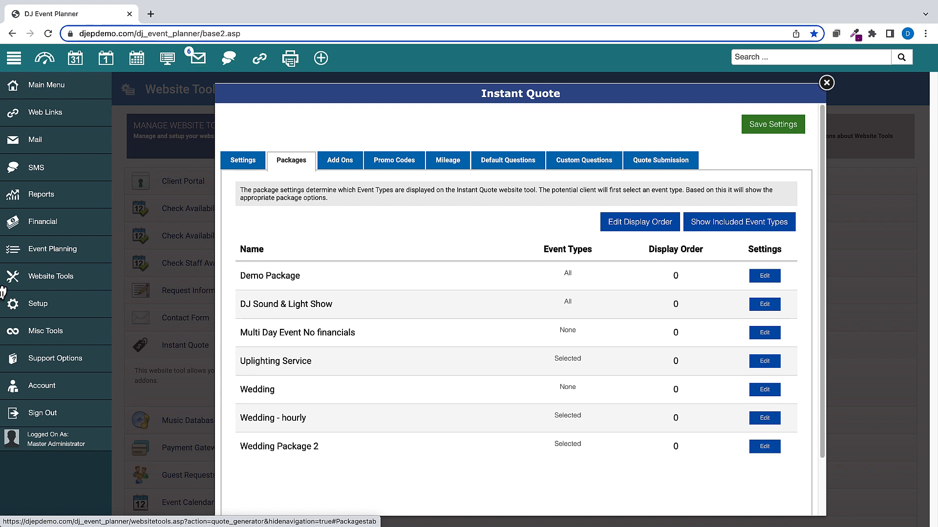
{"action": "left_click", "coordinate": [826, 82]}
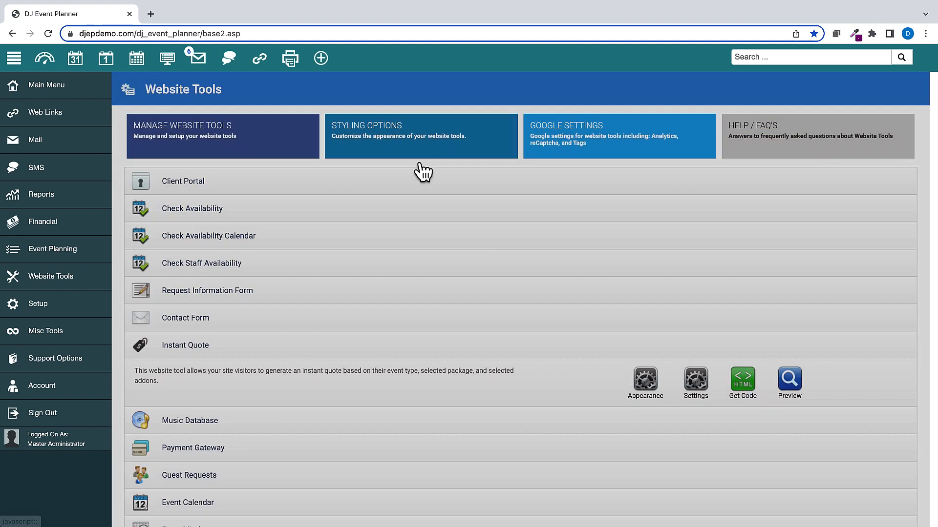
- Open the Contact Form website tool's settings and look through its options
{"action": "left_click", "coordinate": [200, 321]}
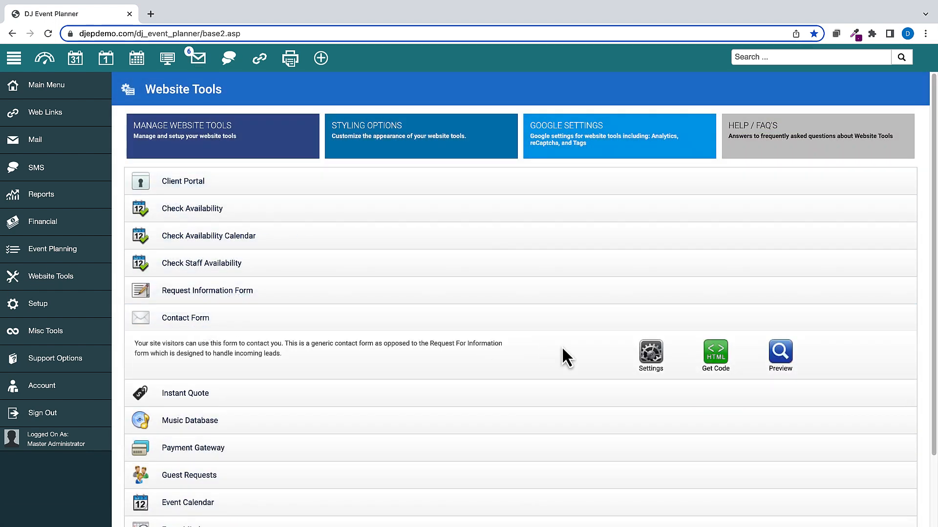
{"action": "left_click", "coordinate": [655, 355]}
{"action": "scroll", "coordinate": [558, 333], "scroll_direction": "down", "scroll_amount": 12}
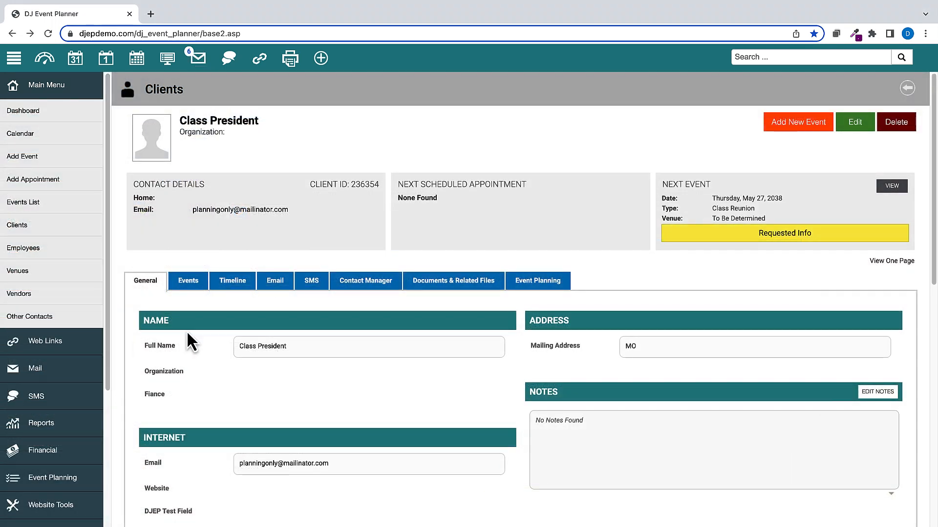
- Edit the class reunion client's Event Planning options and enable Prevent All Client Portal Changes
{"action": "left_click", "coordinate": [851, 128]}
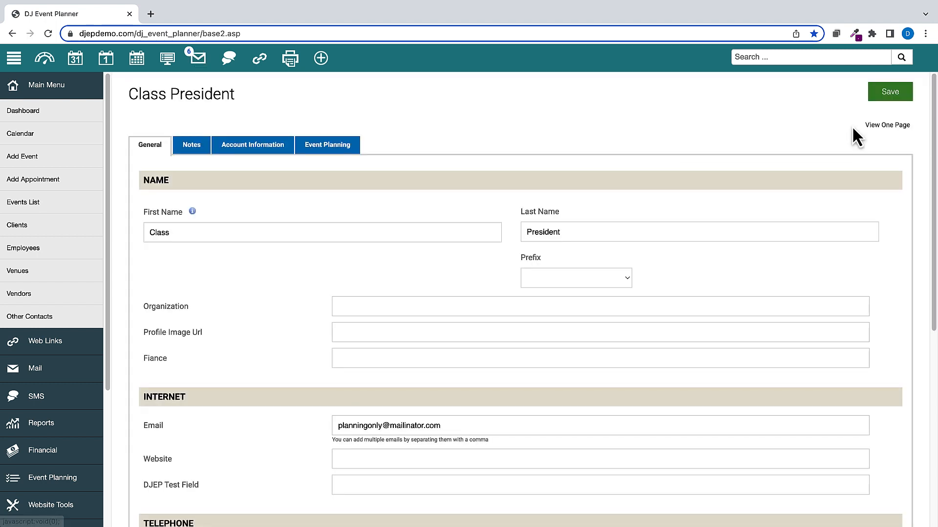
{"action": "left_click", "coordinate": [347, 149]}
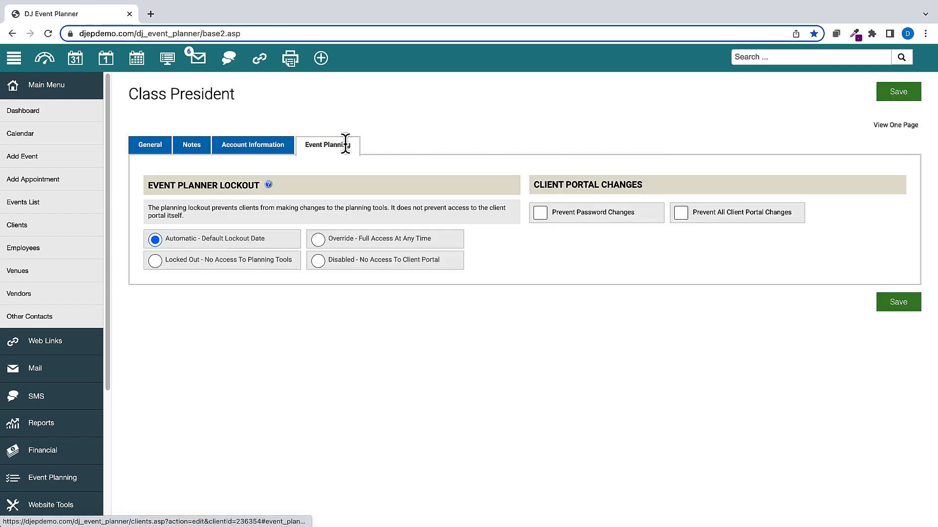
{"action": "left_click", "coordinate": [685, 217]}
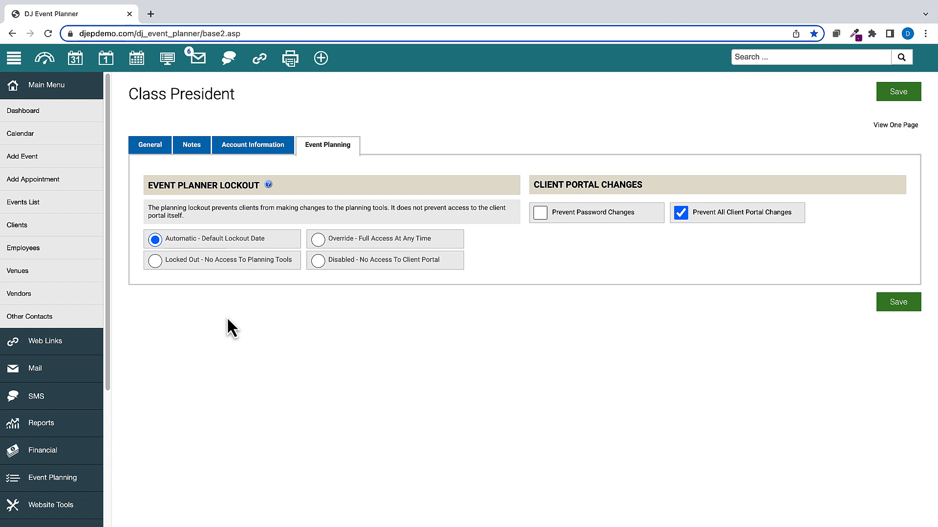
- Leave the client record and open Email Settings from the setup options
{"action": "left_click", "coordinate": [62, 94]}
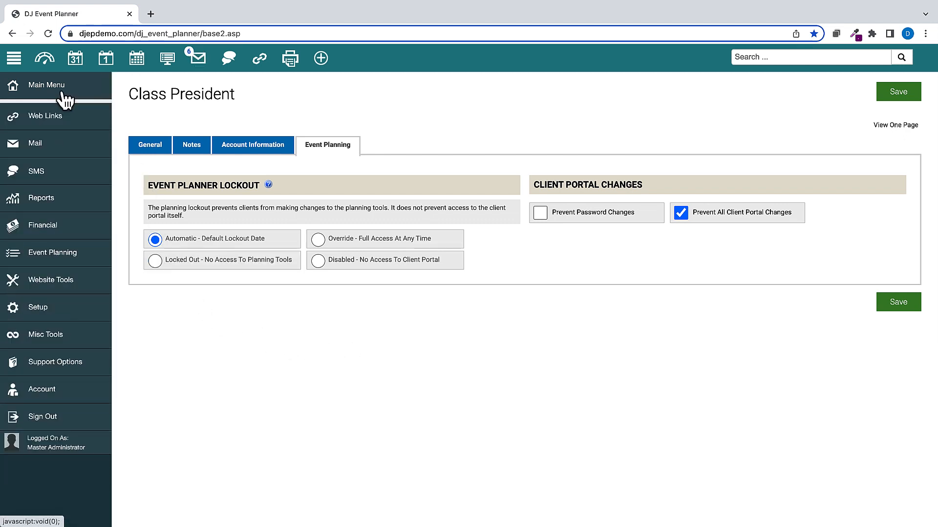
{"action": "left_click", "coordinate": [38, 308]}
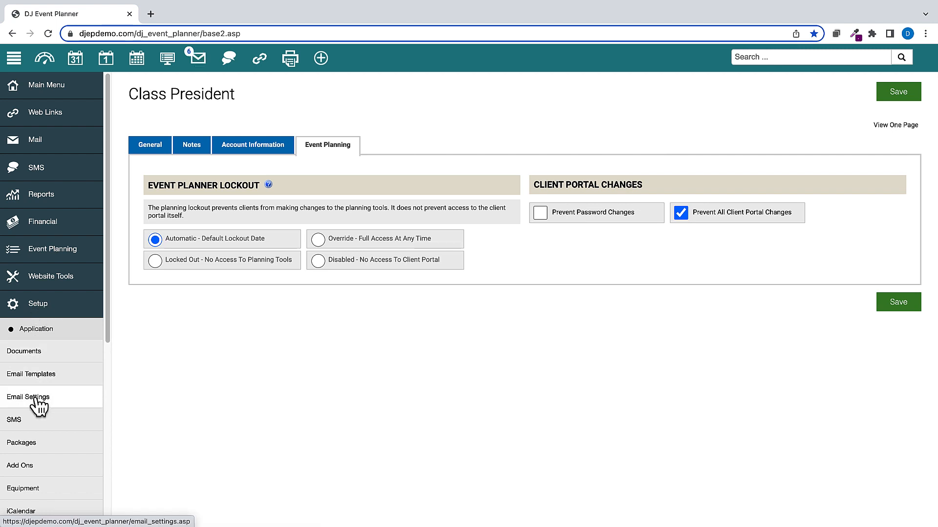
{"action": "left_click", "coordinate": [35, 399]}
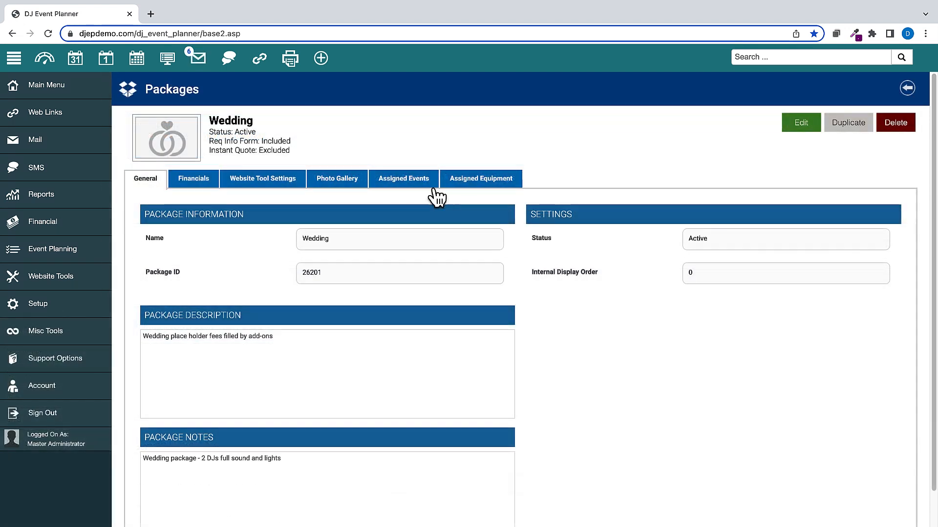
- Review the Wedding package's assigned events and try to delete the package, confirming with the word delete
{"action": "left_click", "coordinate": [425, 188]}
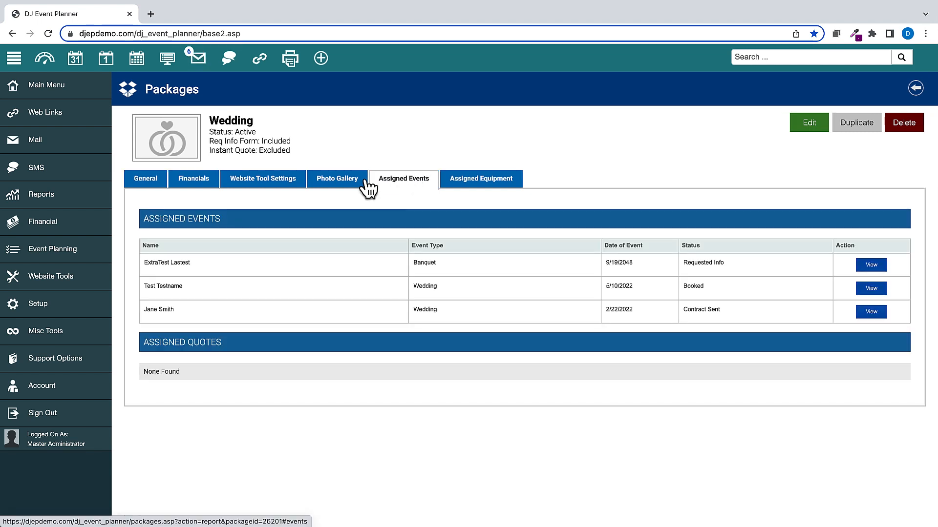
{"action": "left_click", "coordinate": [902, 126]}
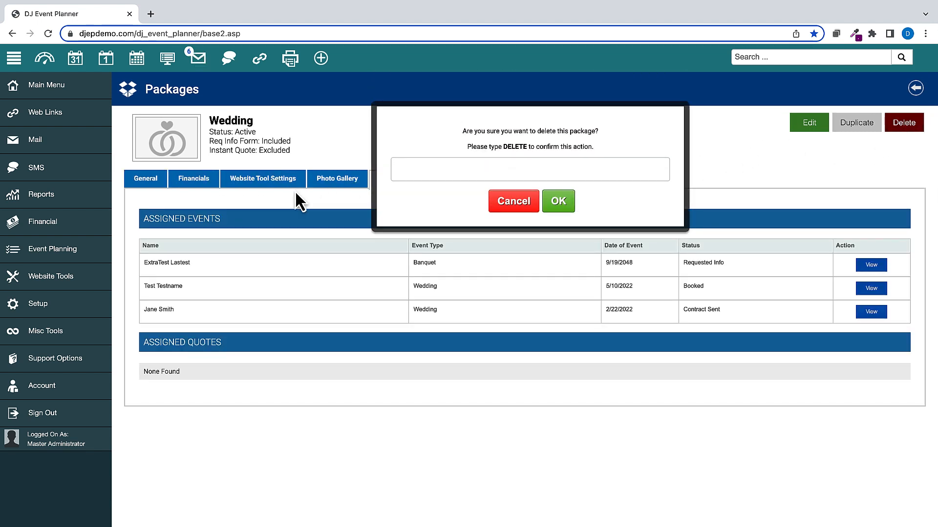
{"action": "type", "text": "d"}
{"action": "key", "text": "BackSpace"}
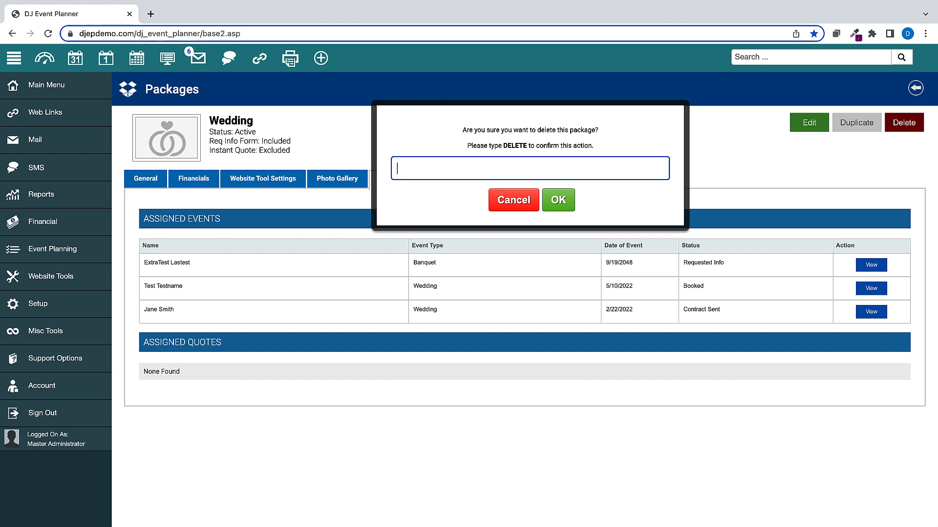
{"action": "type", "text": "delete"}
{"action": "key", "text": "Return"}
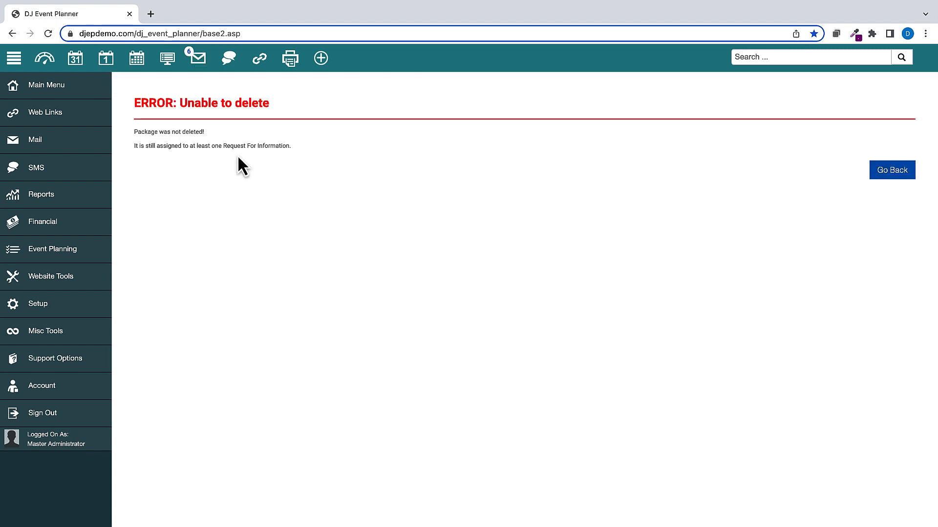
- Add a booking helper in slot 8 and review its button, visibility and secondary booking helper settings
{"action": "left_click", "coordinate": [30, 313]}
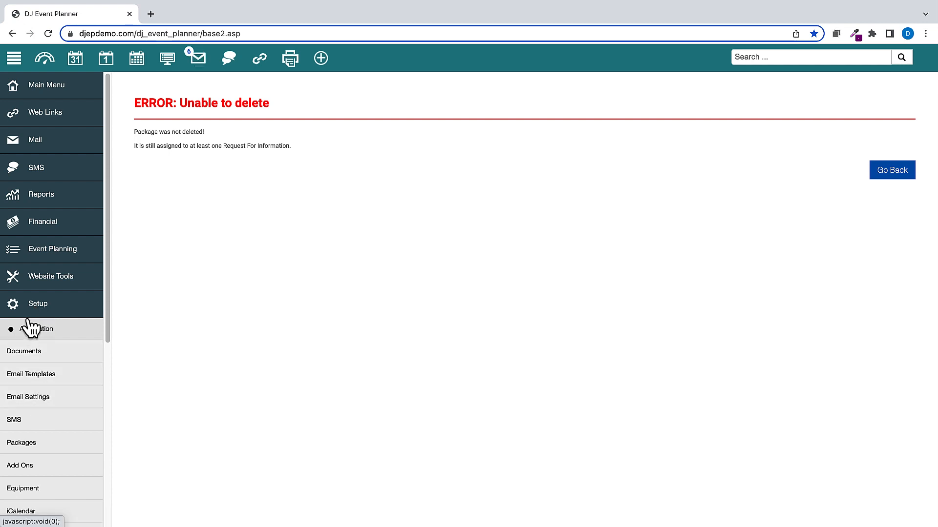
{"action": "left_click", "coordinate": [30, 329]}
{"action": "left_click", "coordinate": [37, 369]}
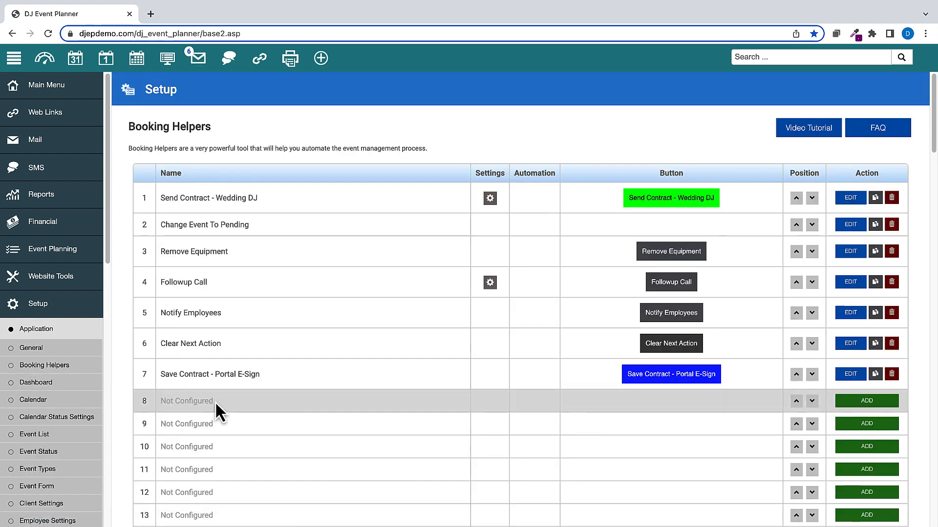
{"action": "left_click", "coordinate": [867, 402]}
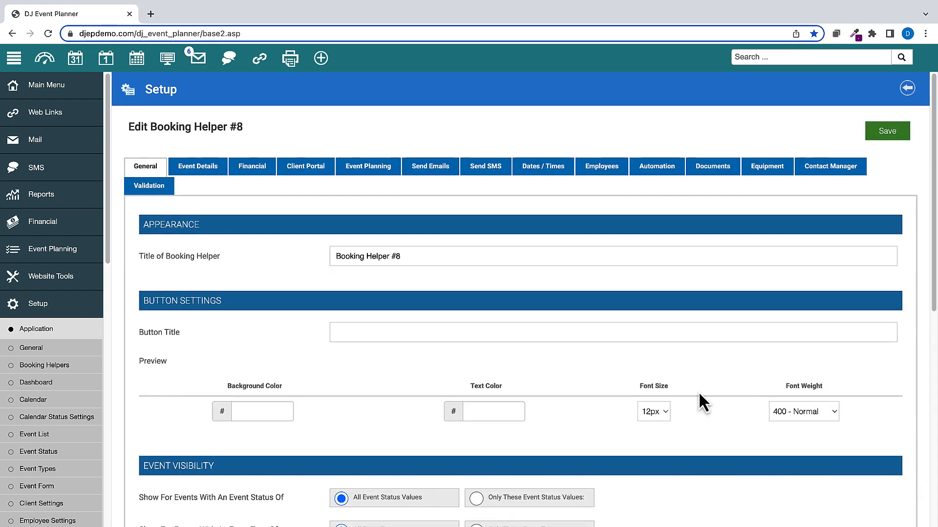
{"action": "scroll", "coordinate": [349, 341], "scroll_direction": "down", "scroll_amount": 8}
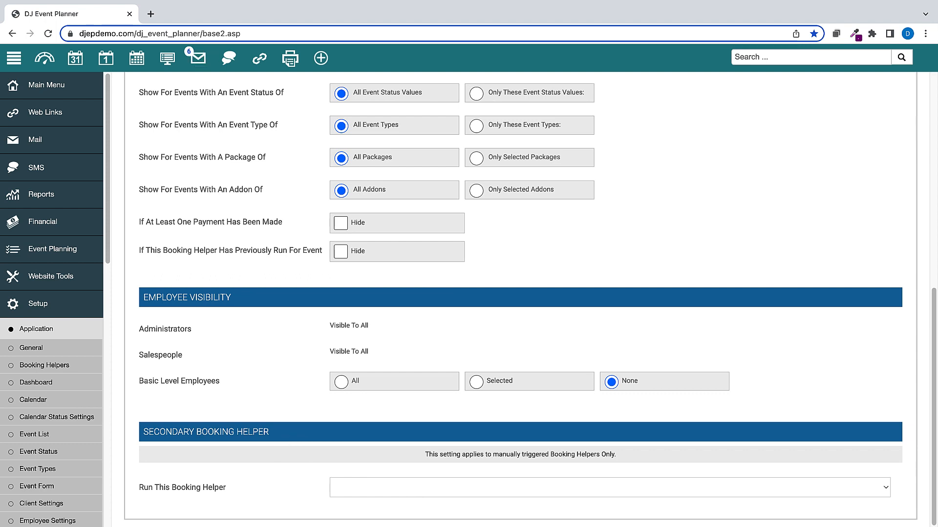
- Leave the new booking helper unsaved and open the calendar
{"action": "left_click", "coordinate": [36, 330]}
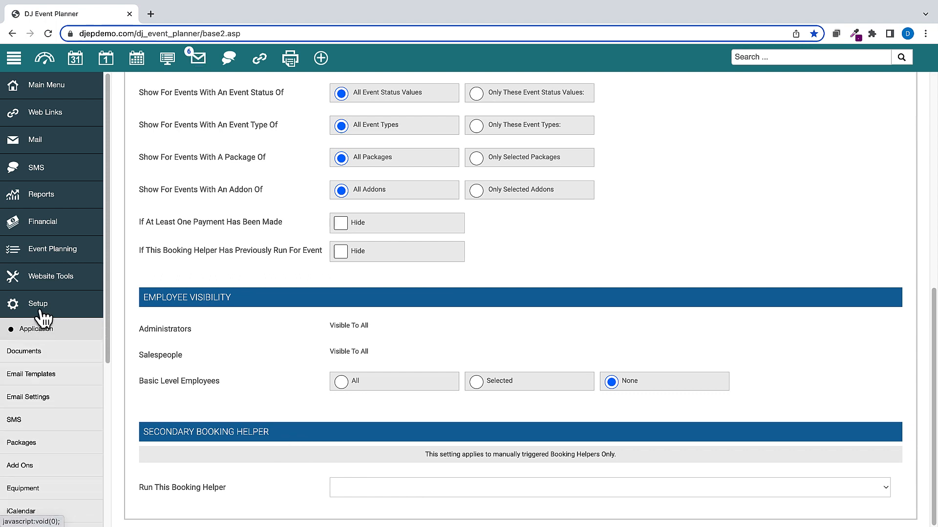
{"action": "left_click", "coordinate": [44, 318]}
{"action": "left_click", "coordinate": [75, 61]}
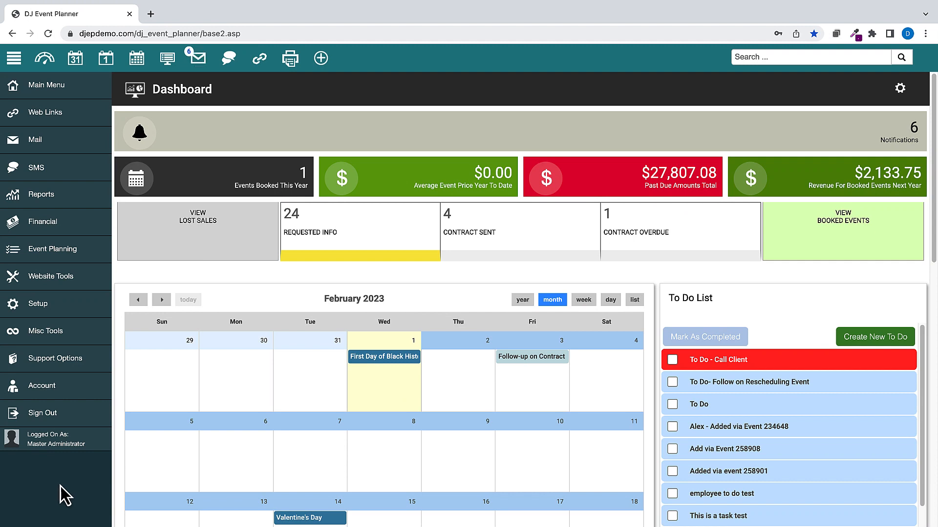
- Look over the Support Center and open the full software change log
{"action": "left_click", "coordinate": [66, 363]}
{"action": "scroll", "coordinate": [244, 411], "scroll_direction": "down", "scroll_amount": 1}
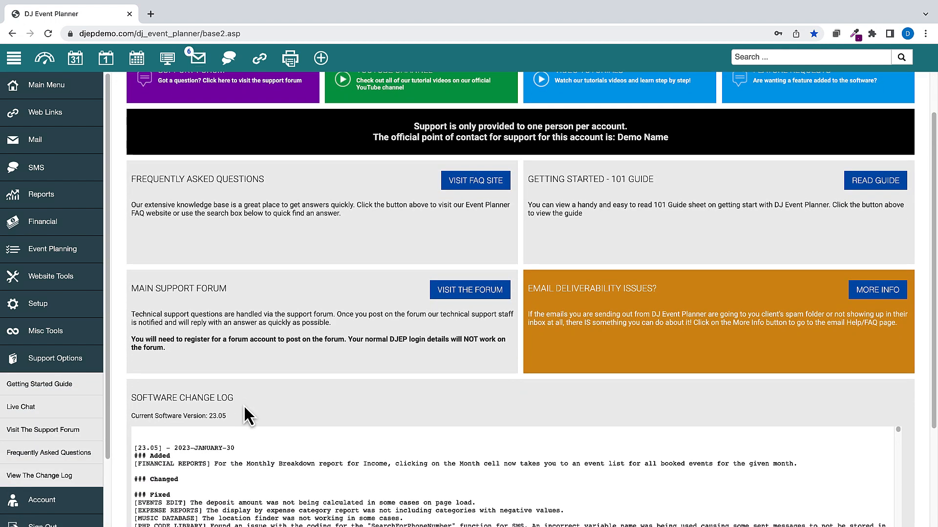
{"action": "scroll", "coordinate": [244, 408], "scroll_direction": "up", "scroll_amount": 2}
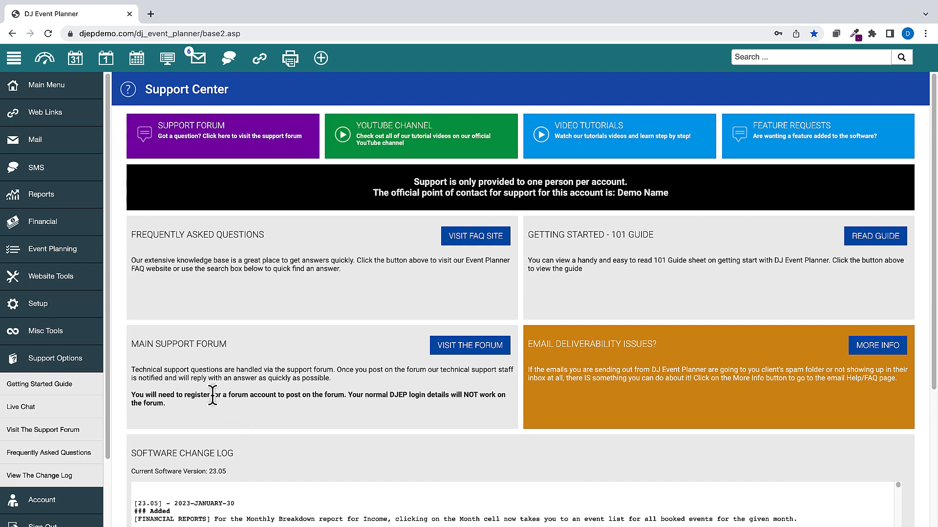
{"action": "left_click", "coordinate": [43, 477]}
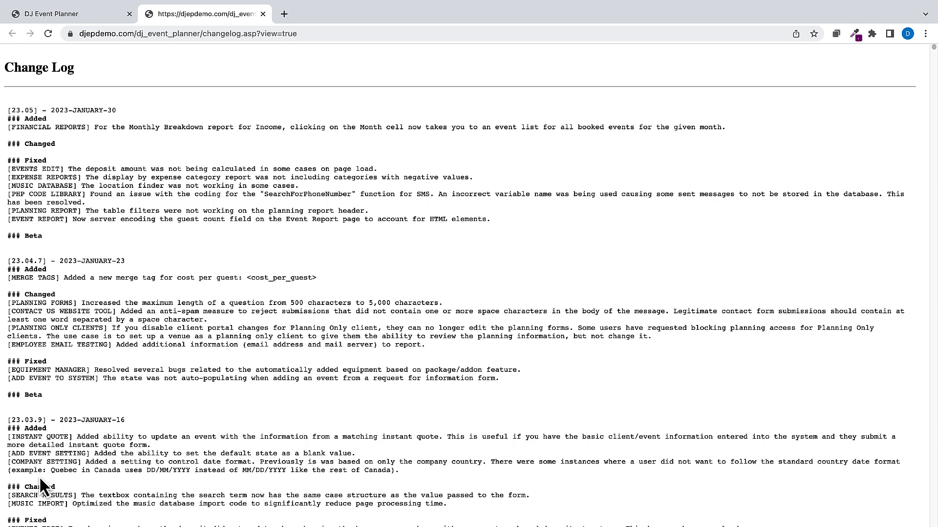